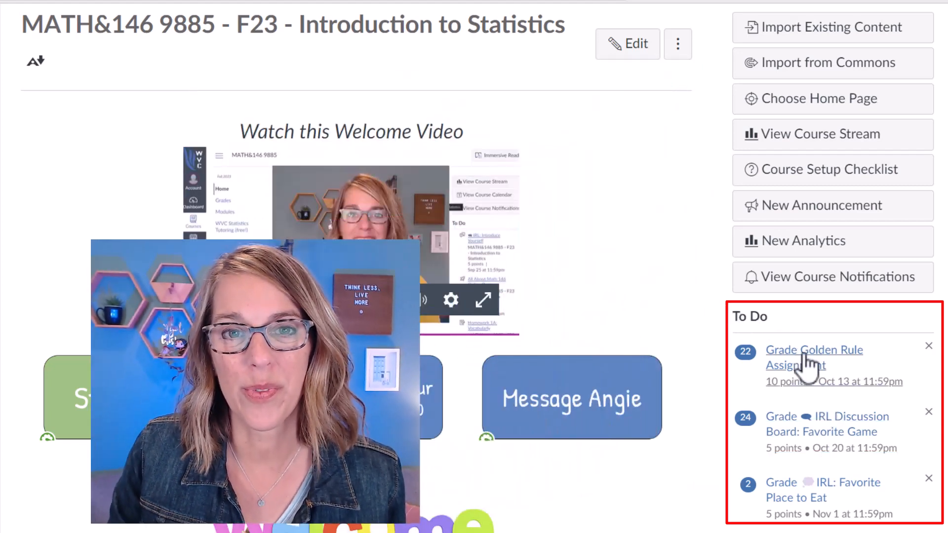
Step: Open the Golden Rule Assignment from the course to-do list and launch SpeedGrader for it
click(804, 356)
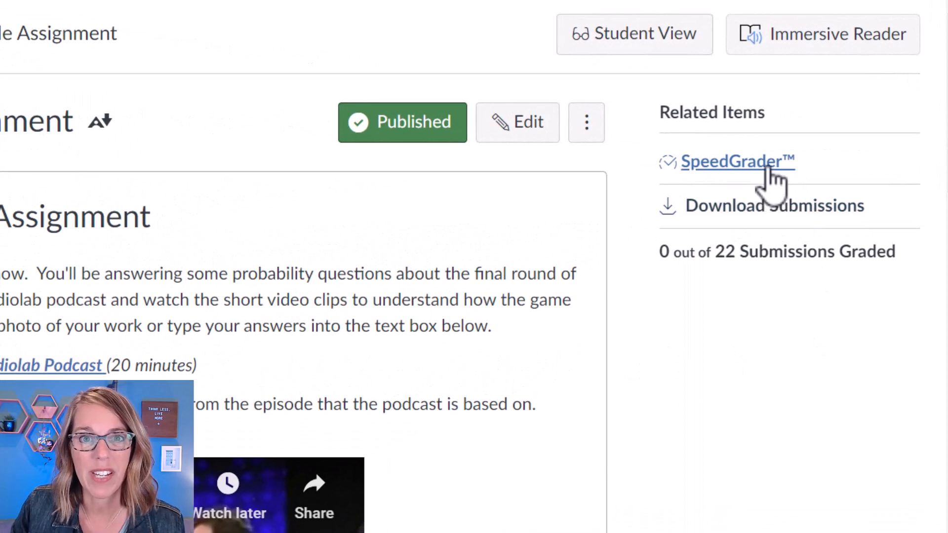
click(769, 168)
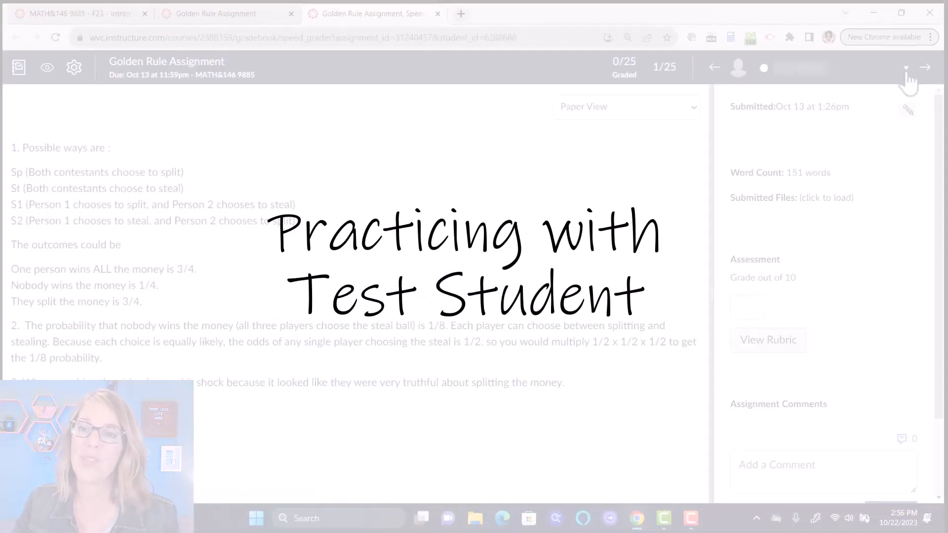
Step: Switch to Test Student's submission in the student list
click(906, 73)
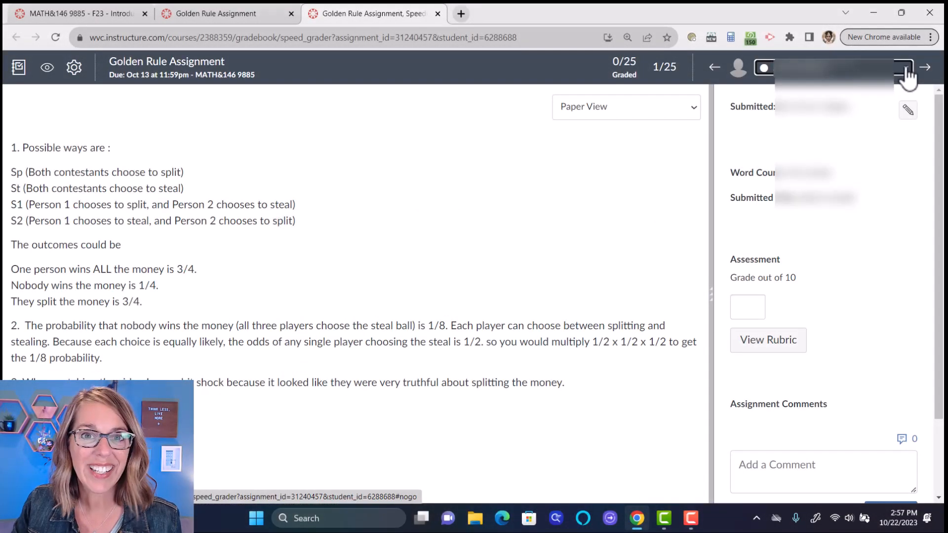
drag(904, 101, 902, 218)
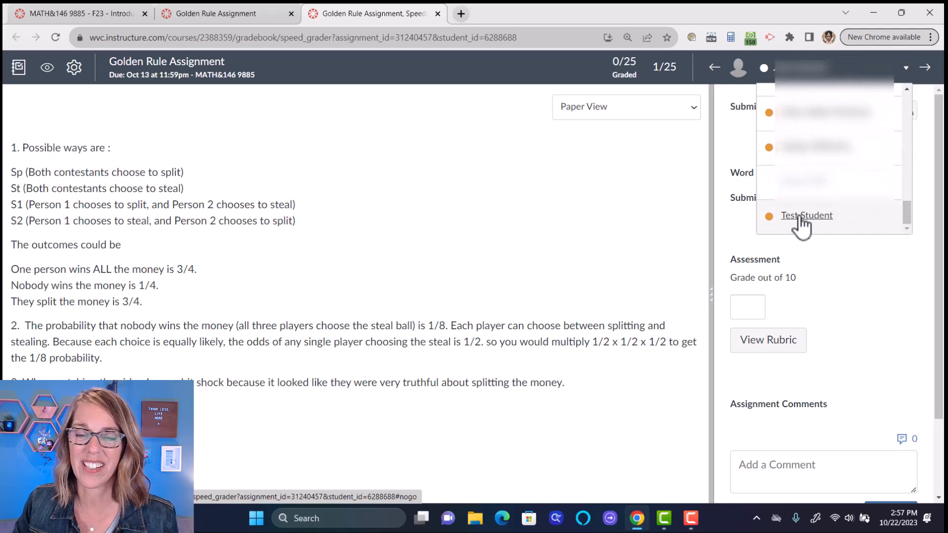
click(807, 216)
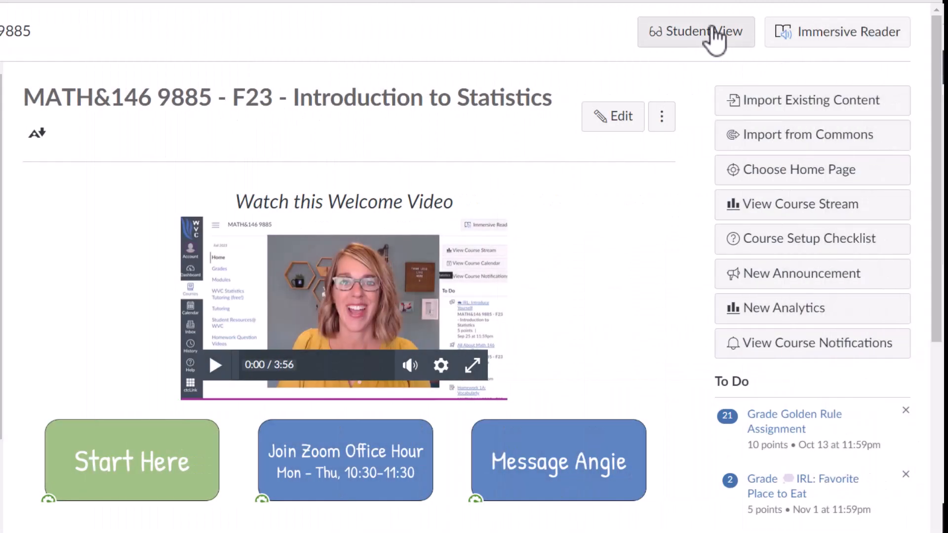
Step: Enter Student View for the statistics course and open the Golden Rule Assignment page from the to-do list
click(715, 40)
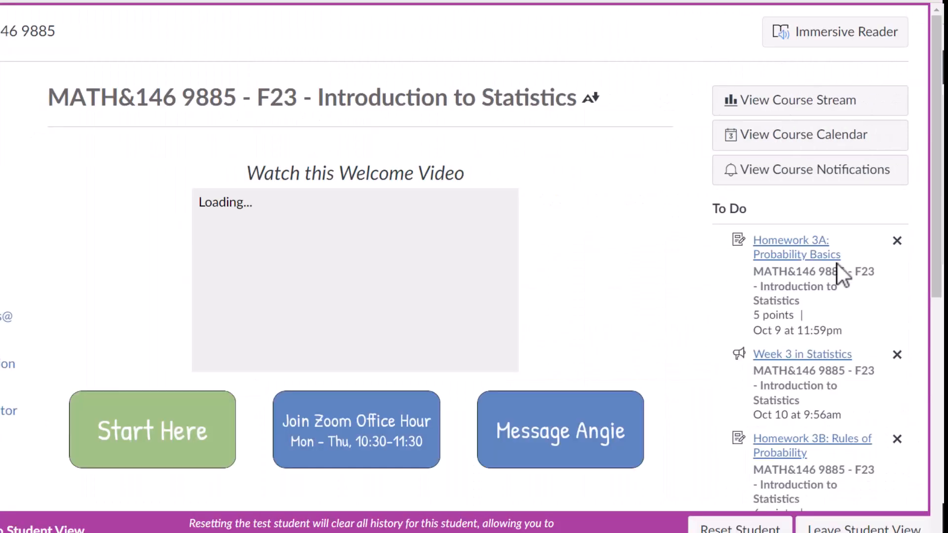
scroll(843, 271, down, 5)
click(829, 347)
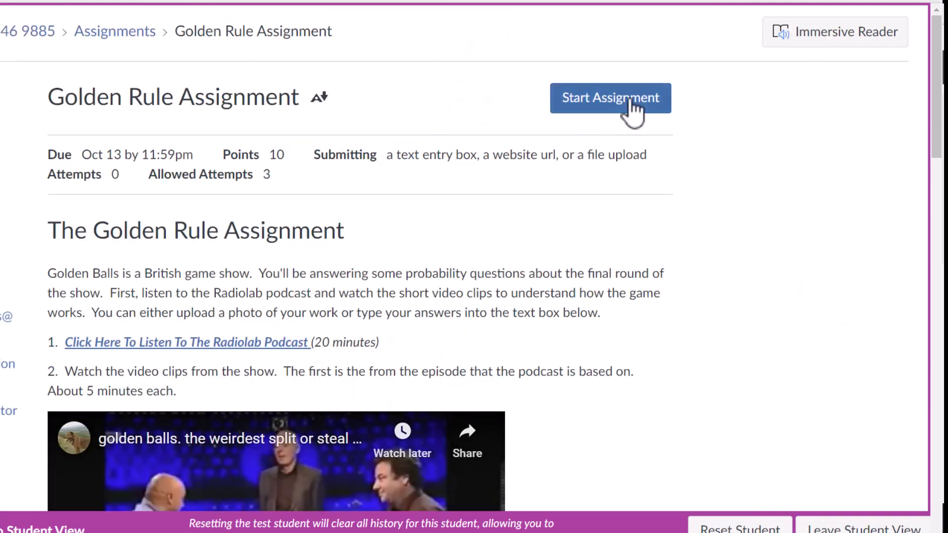
scroll(631, 110, down, 2)
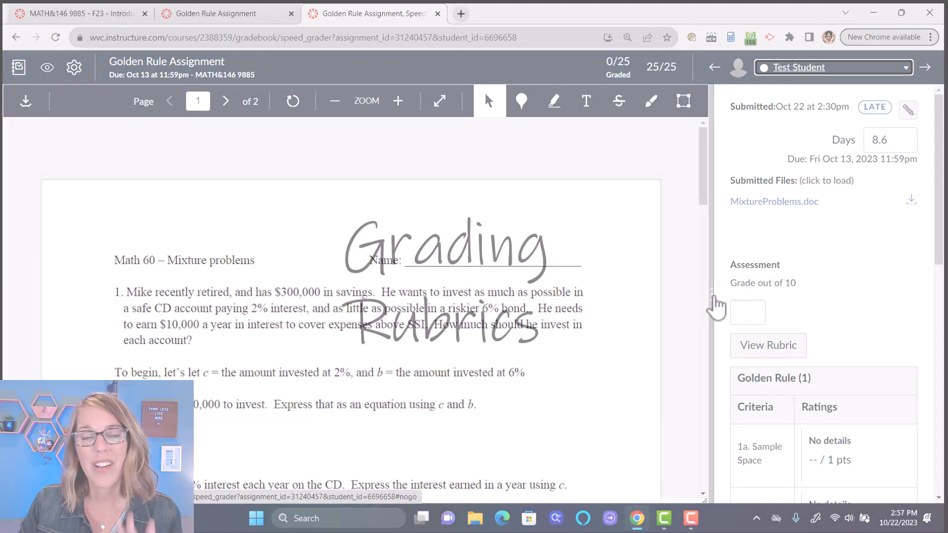
Step: Widen the grading area beside the submission and open the Golden Rule rubric for scoring
drag(713, 299, 567, 285)
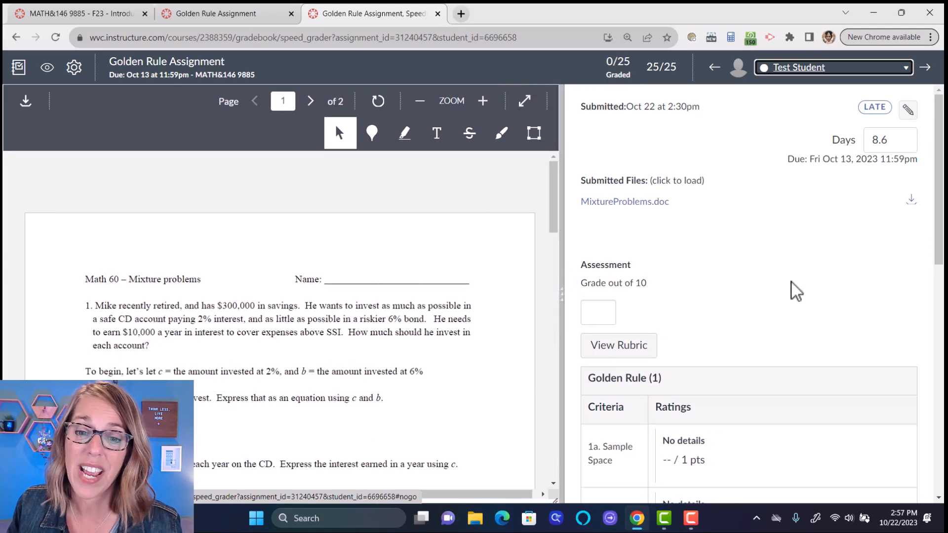
scroll(794, 290, down, 3)
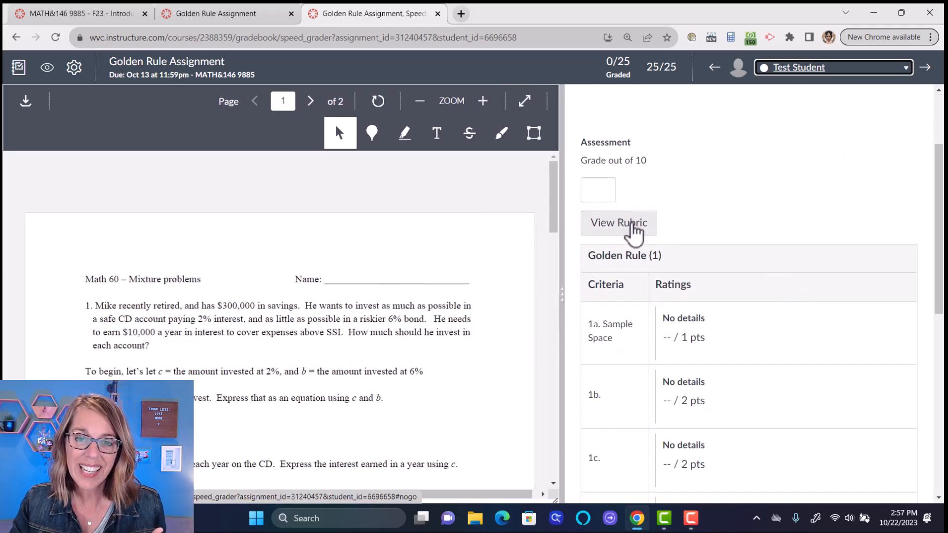
click(633, 225)
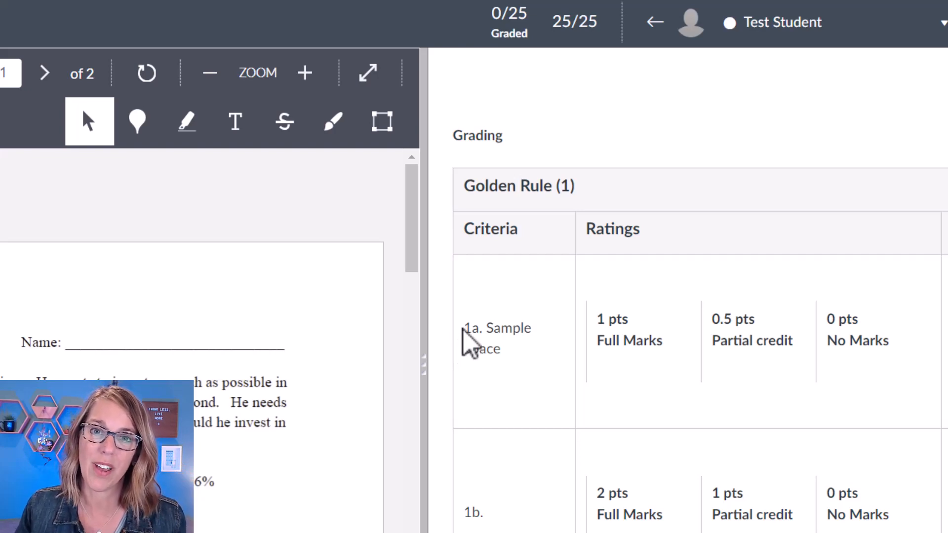
Step: Rate rubric criterion 1a as Full Marks (1 pt), 1b as Partial credit (1 pt) and 1c as Full Marks (2 pts)
click(626, 364)
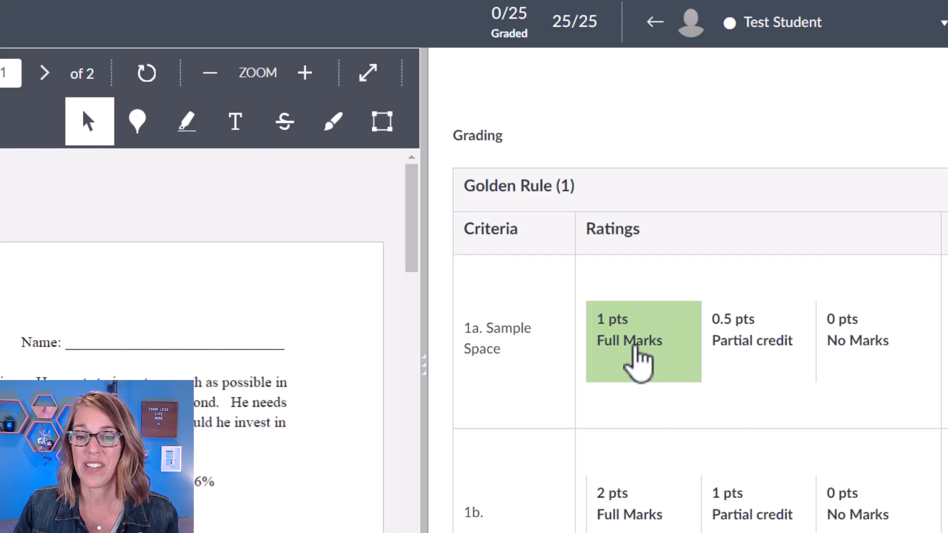
click(781, 487)
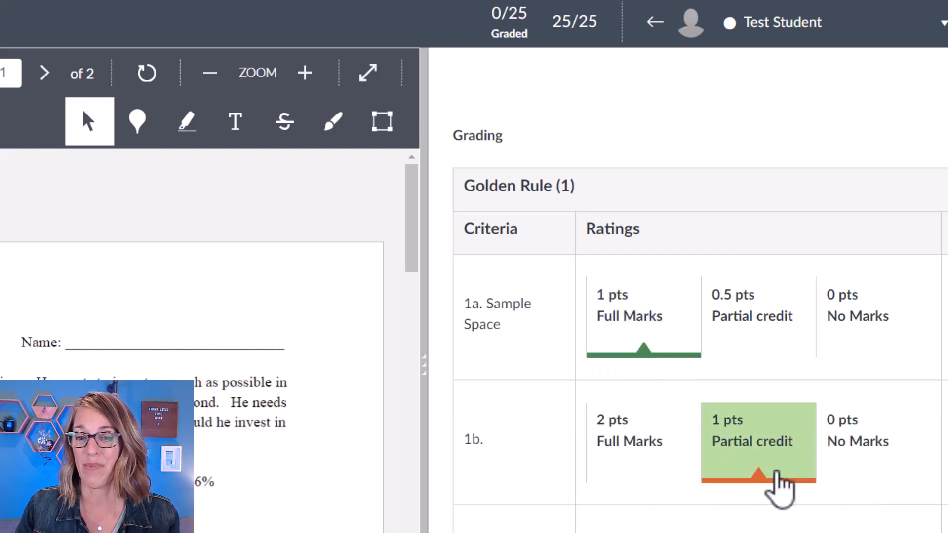
scroll(781, 486, down, 2)
scroll(781, 487, down, 3)
click(610, 434)
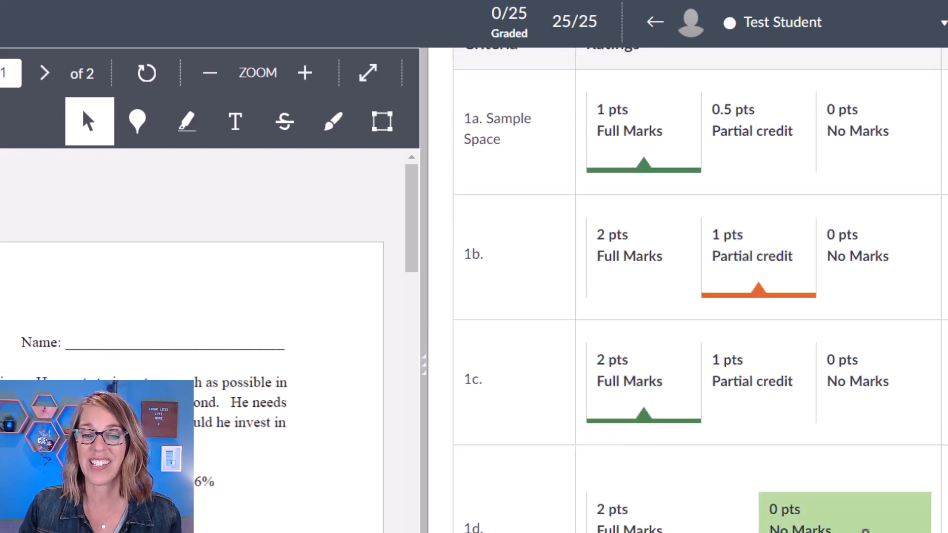
Step: Rate 1d as No Marks, P(split) for 3 players as Full Marks and Reaction as No Marks, and save the rubric
click(866, 529)
scroll(869, 528, down, 4)
click(701, 496)
scroll(711, 497, down, 4)
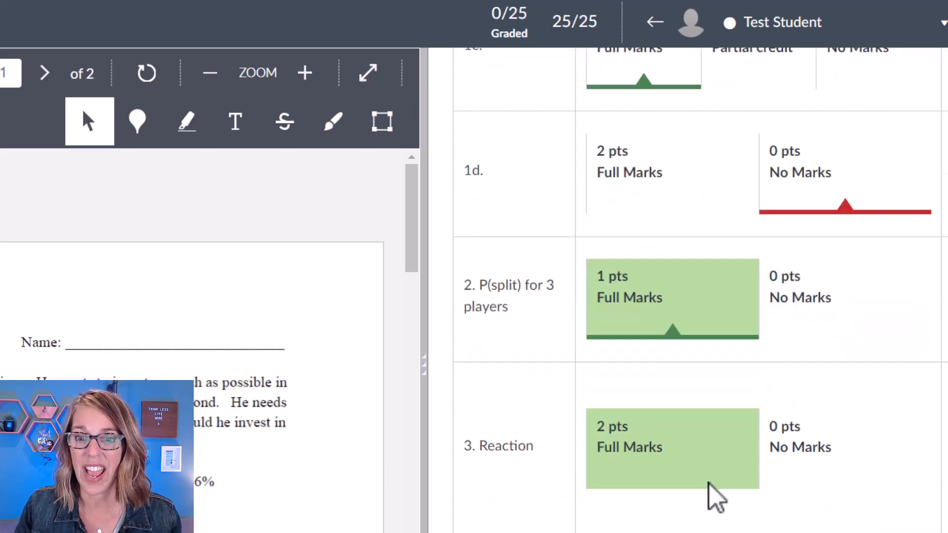
click(830, 393)
scroll(830, 396, down, 1)
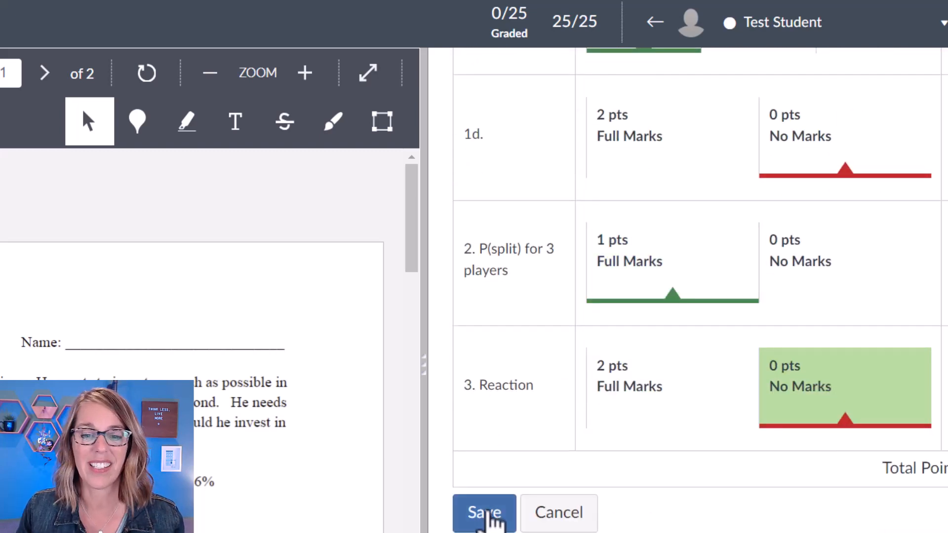
click(489, 507)
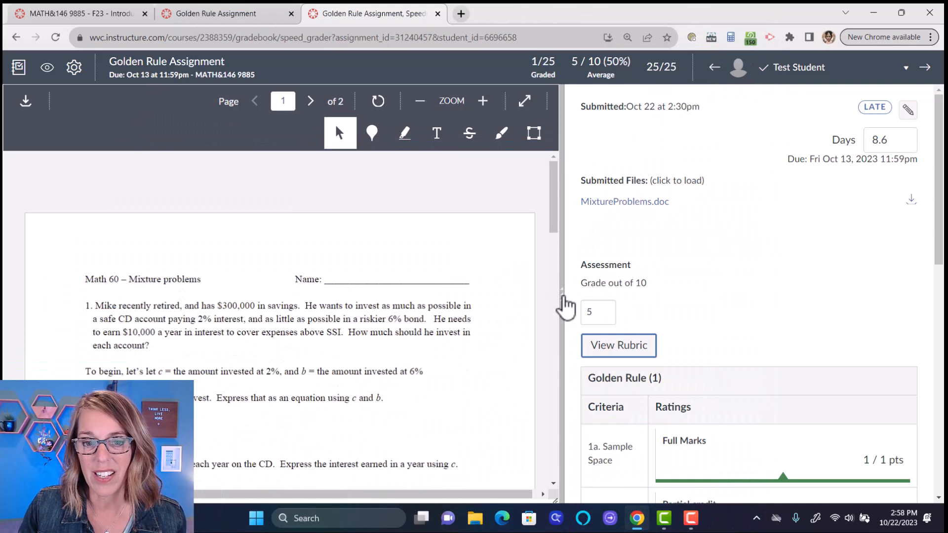
Step: Widen the submission preview and enlarge the document one zoom level
drag(563, 309, 786, 312)
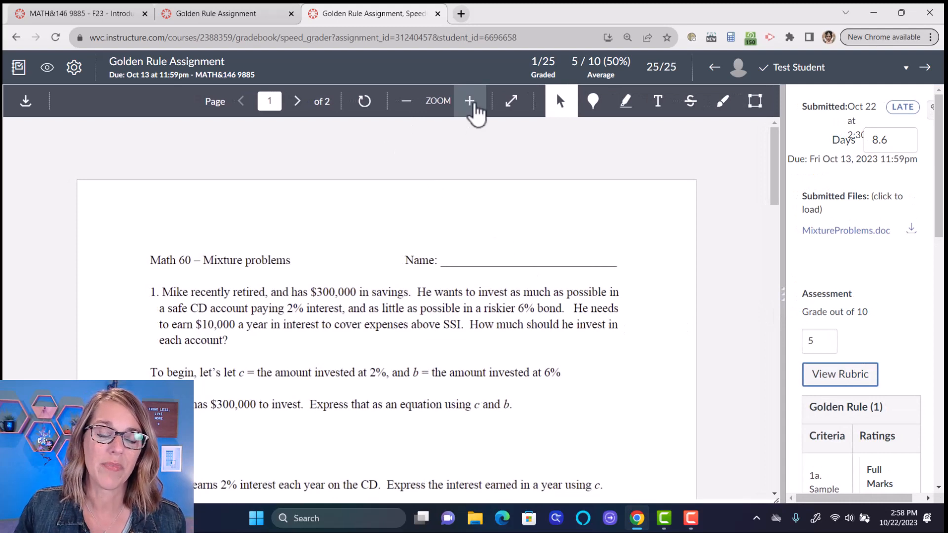
click(470, 102)
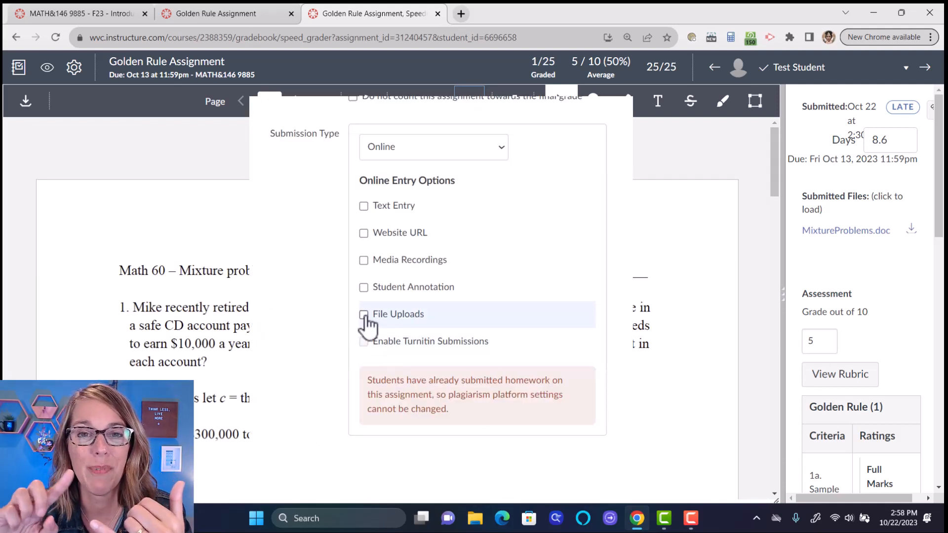
Step: Enable File Uploads as an online entry option in the assignment's submission settings
click(364, 315)
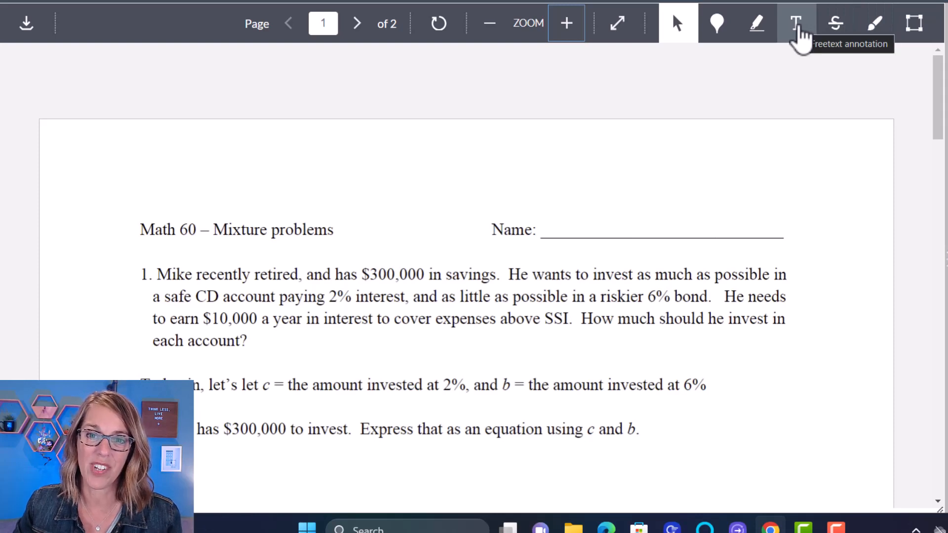
Step: Add red free-text annotations reading "Comment here" after the question 1 paragraph and "Good job!" beside part a
click(798, 28)
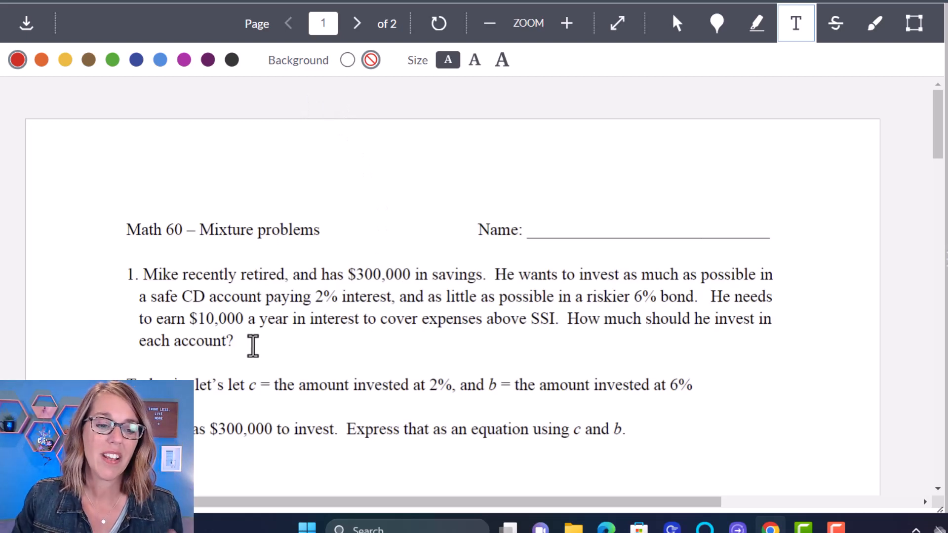
click(250, 343)
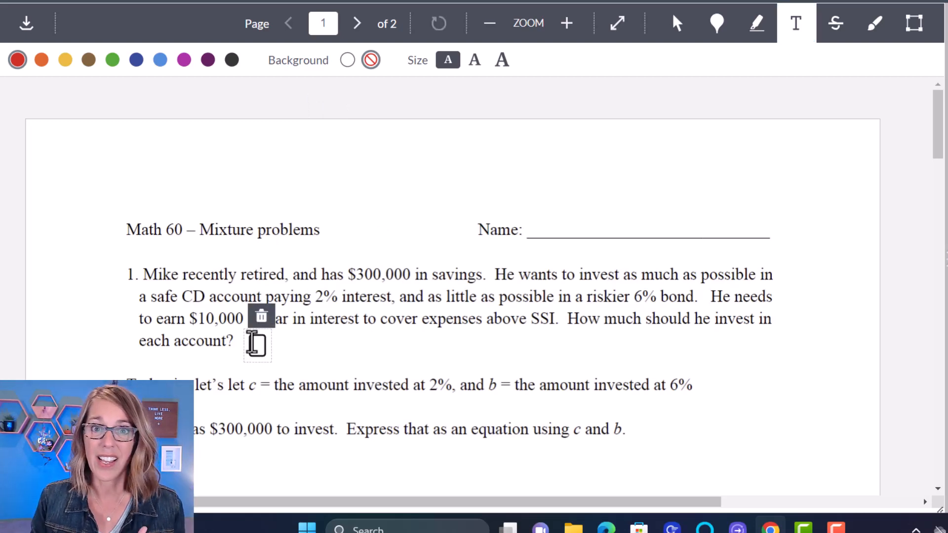
text(Co)
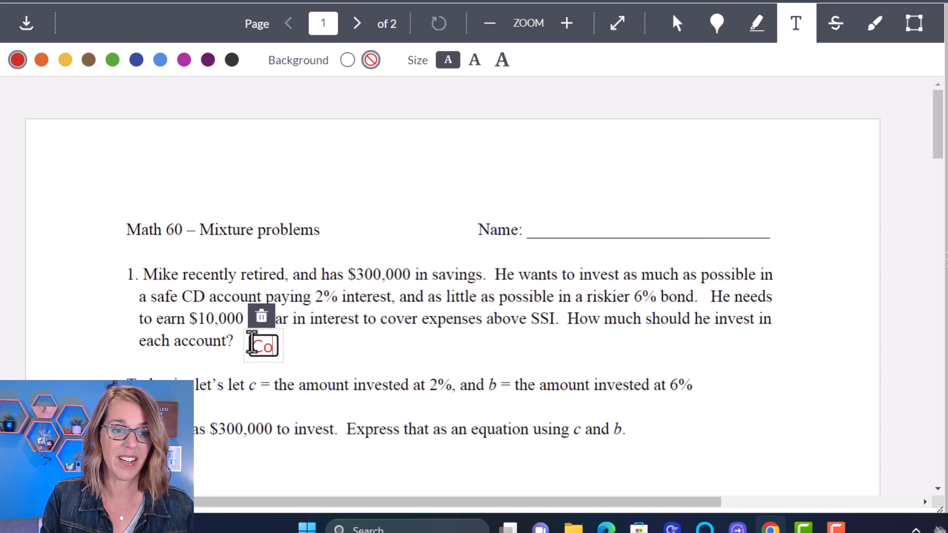
text(mment here)
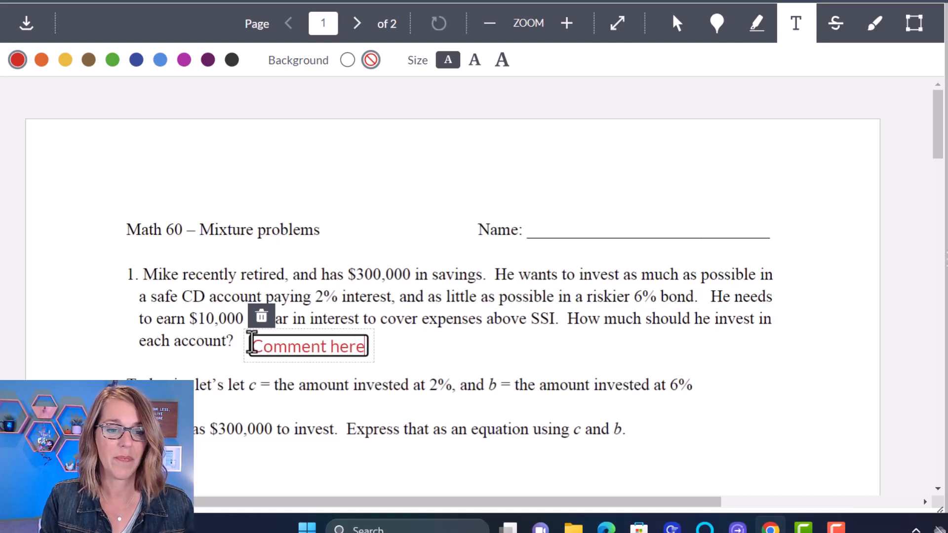
click(665, 427)
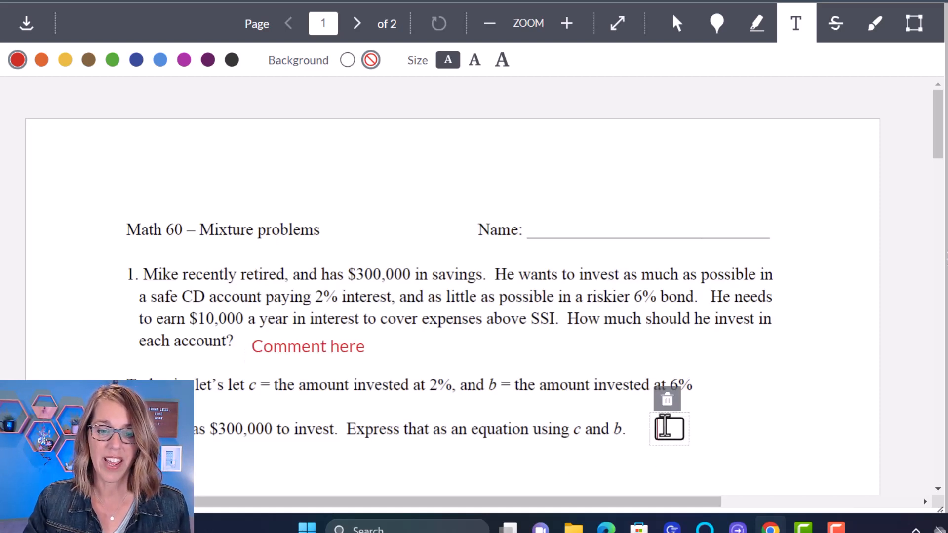
text(Good job!)
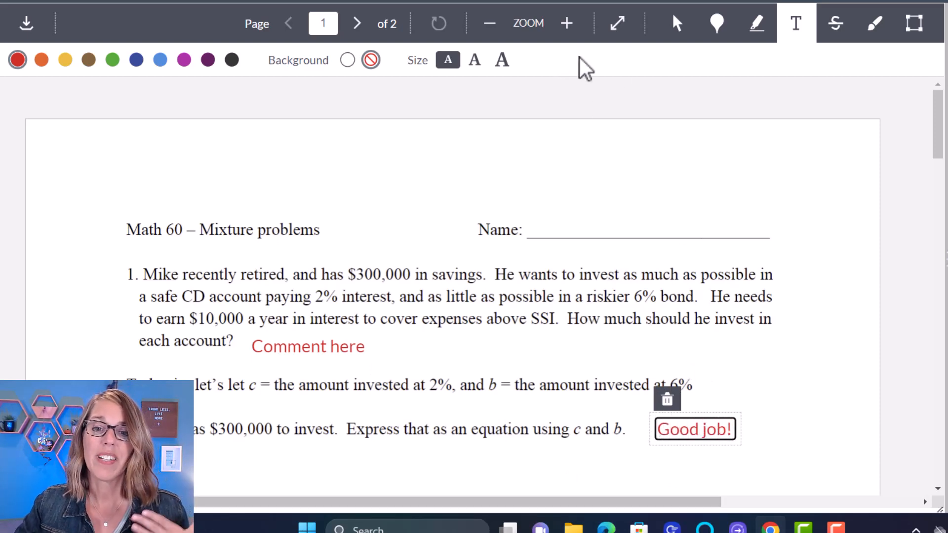
Step: Try to highlight the text starting at "He wants to invest" in question 1 in yellow
click(759, 30)
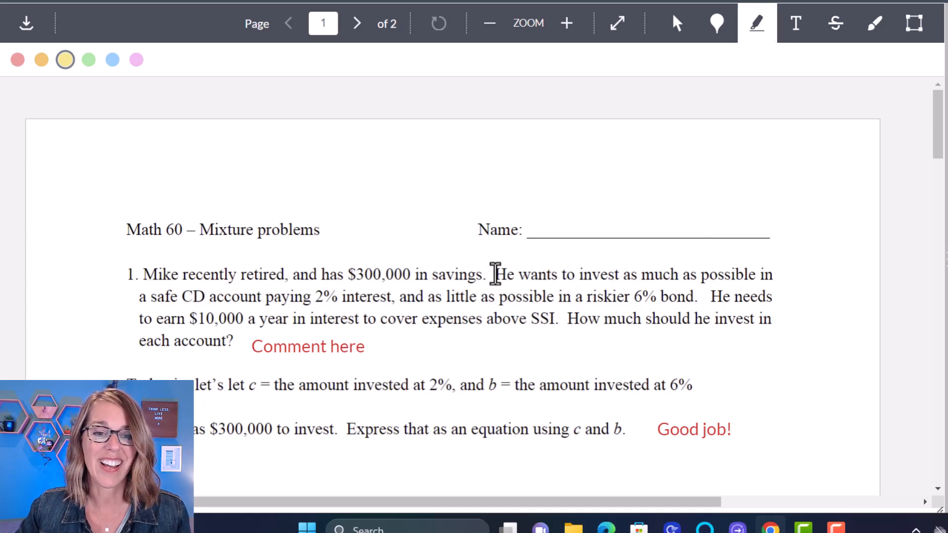
drag(493, 274, 673, 296)
drag(710, 284, 692, 287)
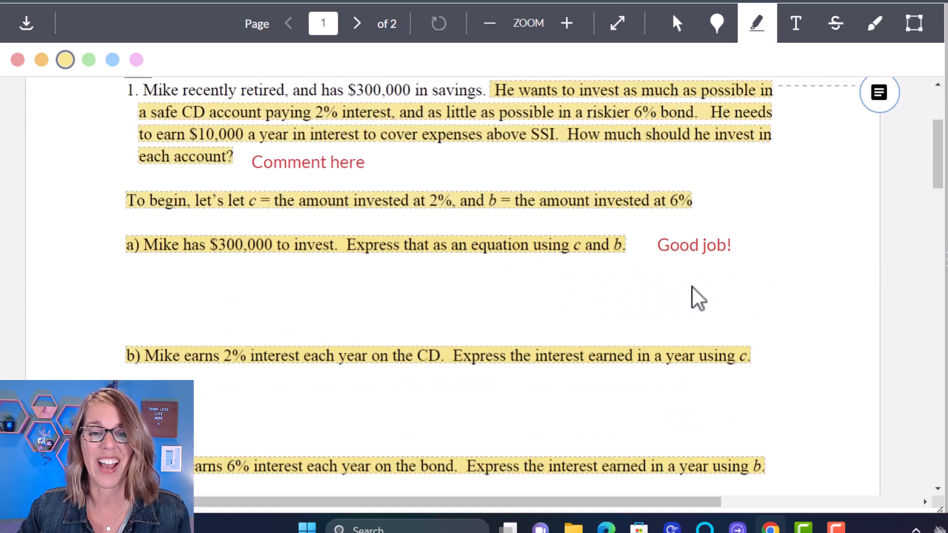
Step: Delete the yellow highlight annotation that covers question 1 and its parts
scroll(760, 187, up, 3)
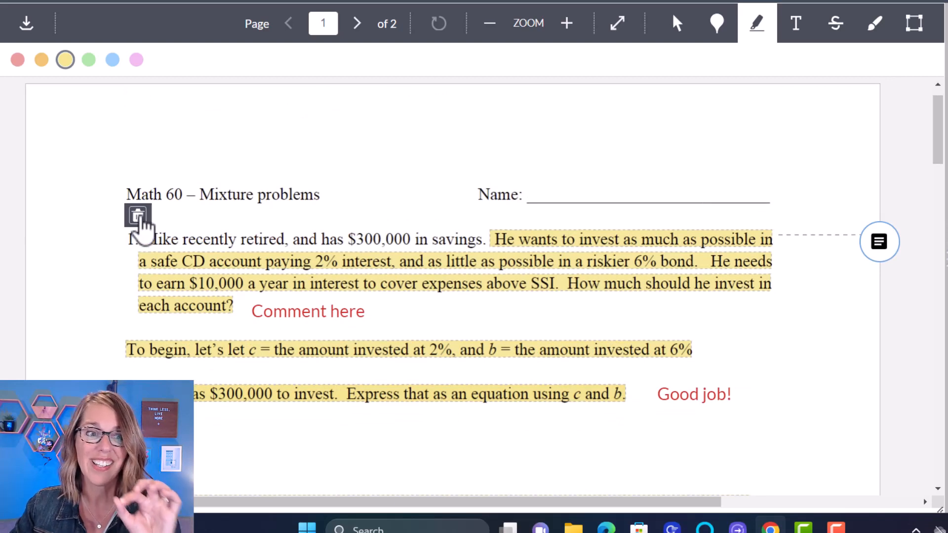
click(138, 218)
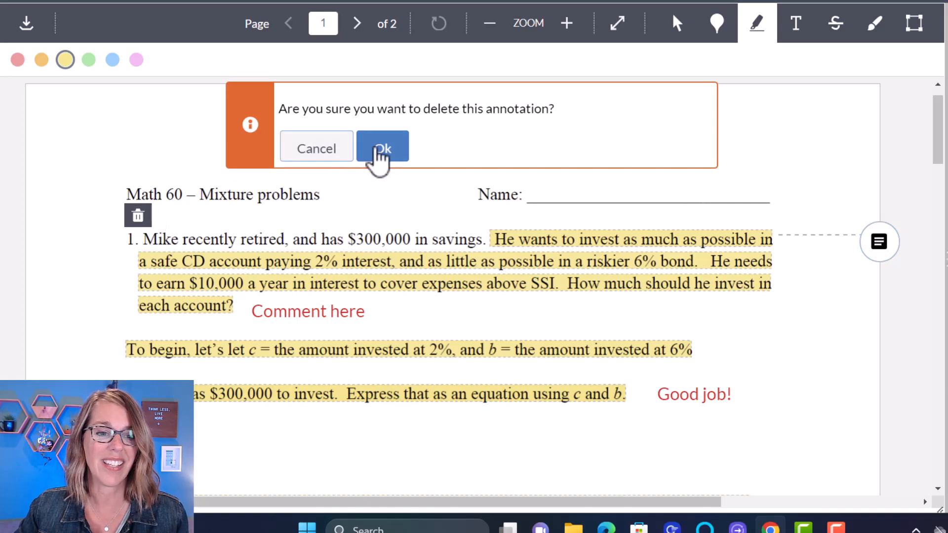
click(380, 156)
Step: Highlight "He wants to inv" in question 1 in yellow and attach the comment "Check your grammar" to it
scroll(703, 182, up, 2)
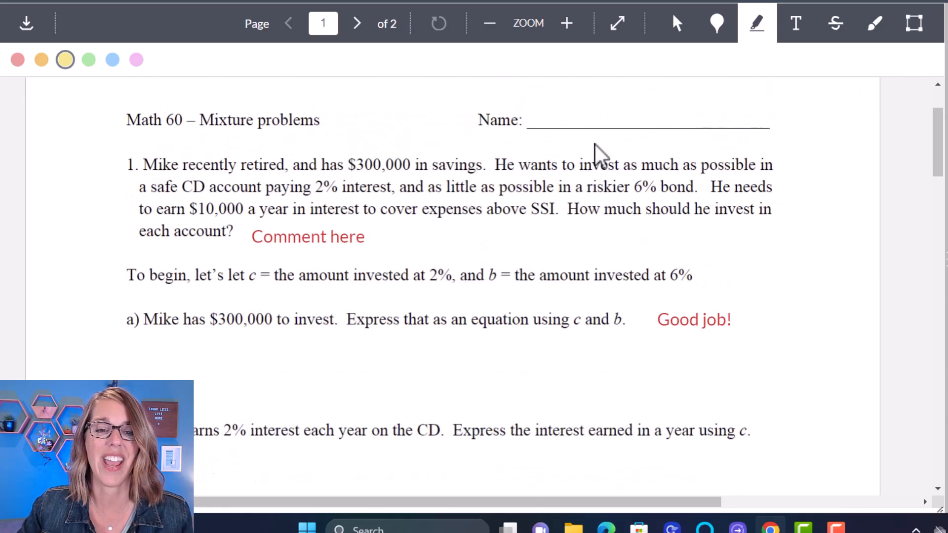
drag(495, 163, 603, 165)
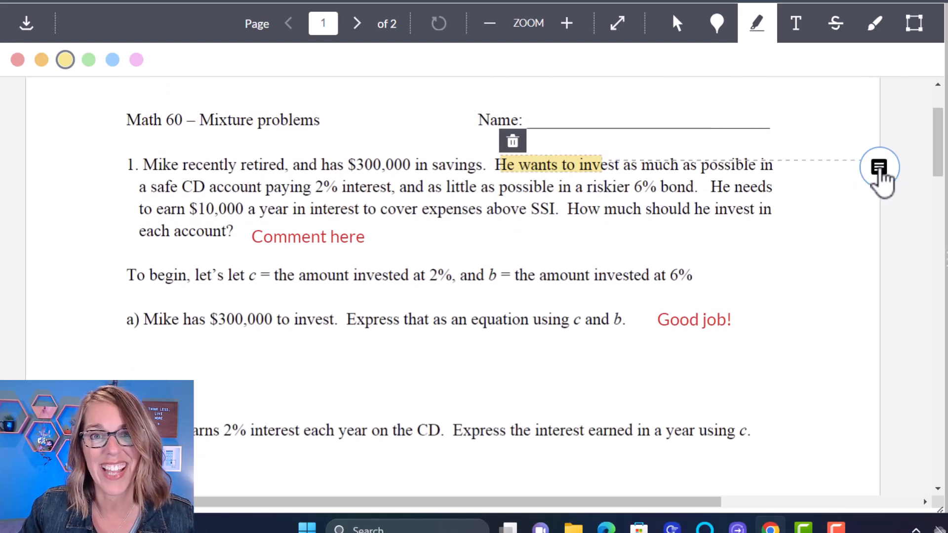
click(879, 173)
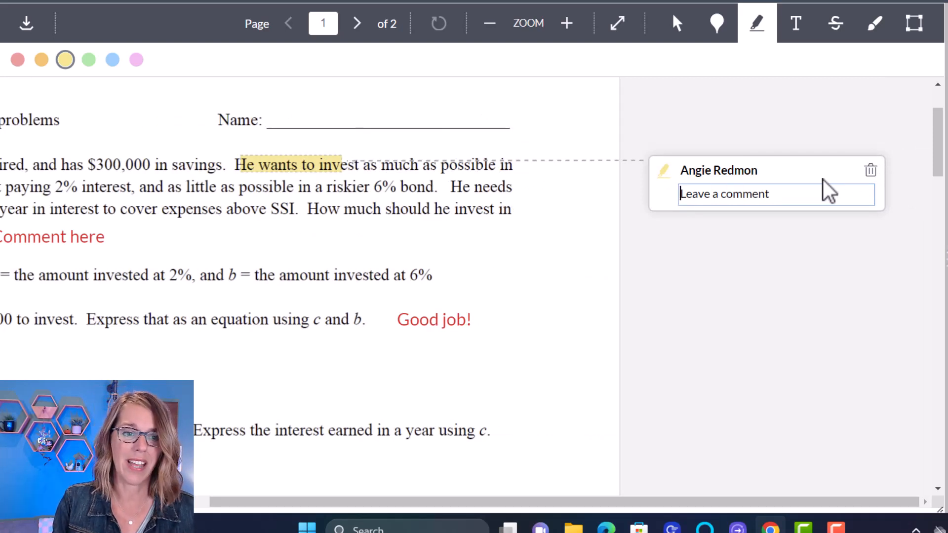
text(Check your grammar)
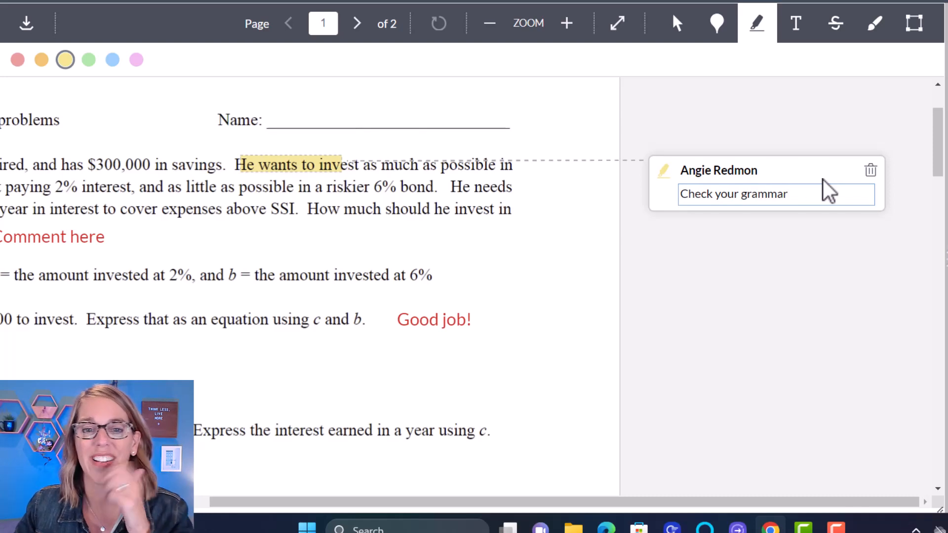
click(692, 337)
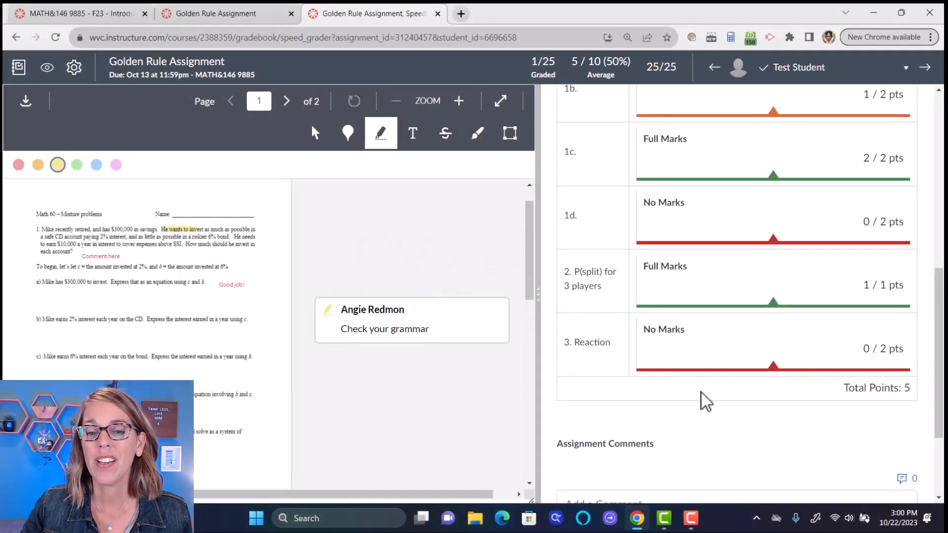
Step: Write an assignment comment that greets the student by name, says "You are doing fantastic!" and ends with the instructor's first name
scroll(705, 401, down, 3)
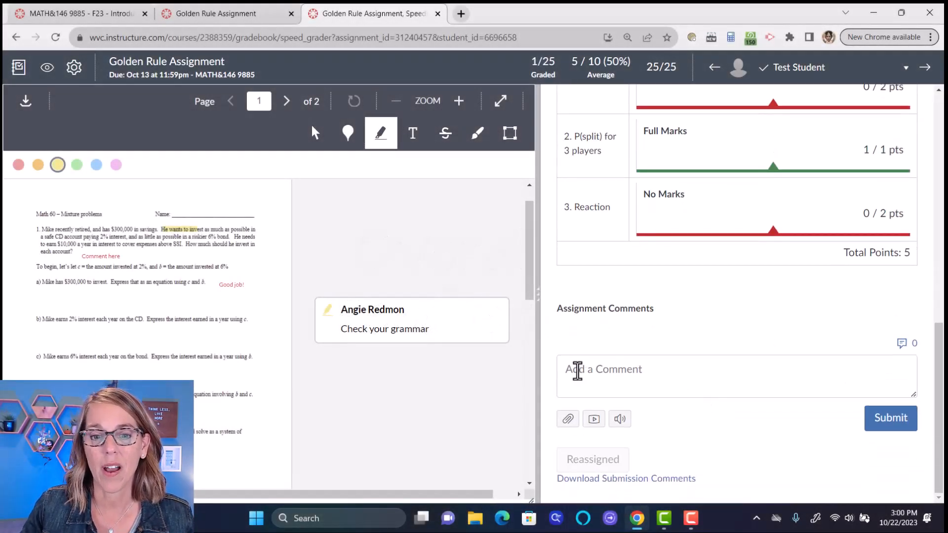
click(581, 374)
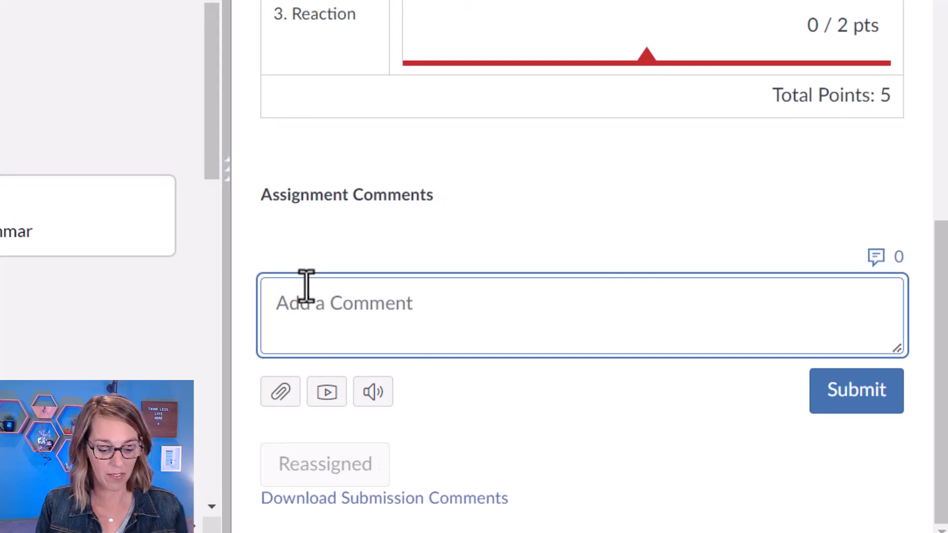
text(Angie,)
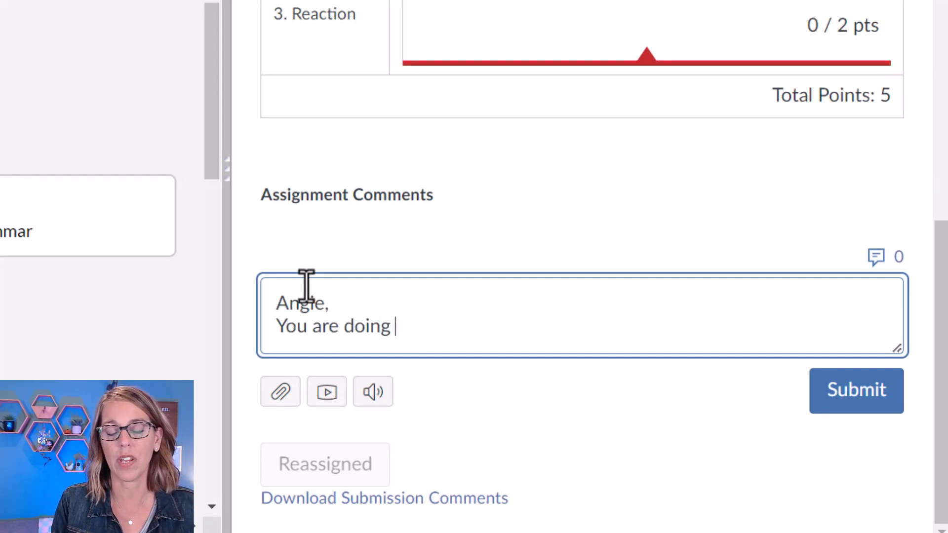
key(Return)
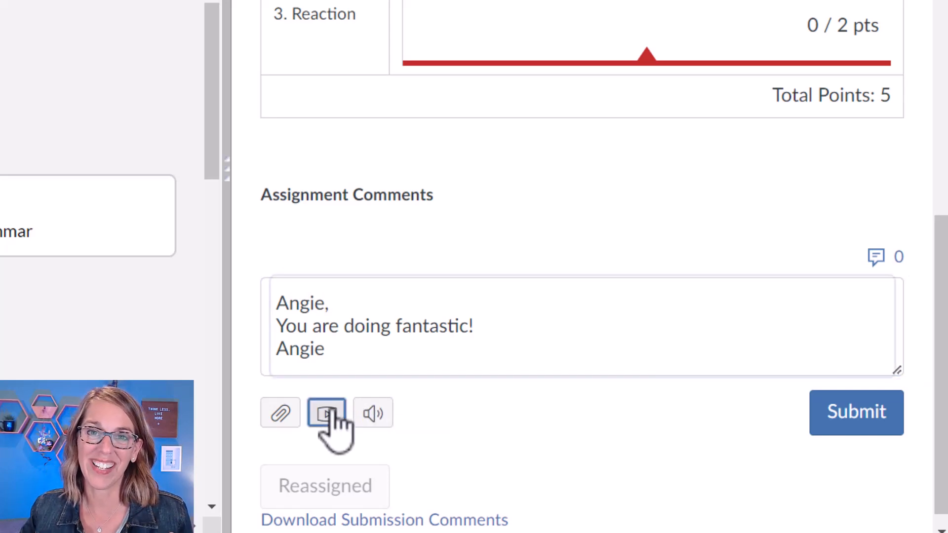
Step: Open the media comment recorder, choose the 720p HD Camera as the webcam, and close it without recording
click(332, 415)
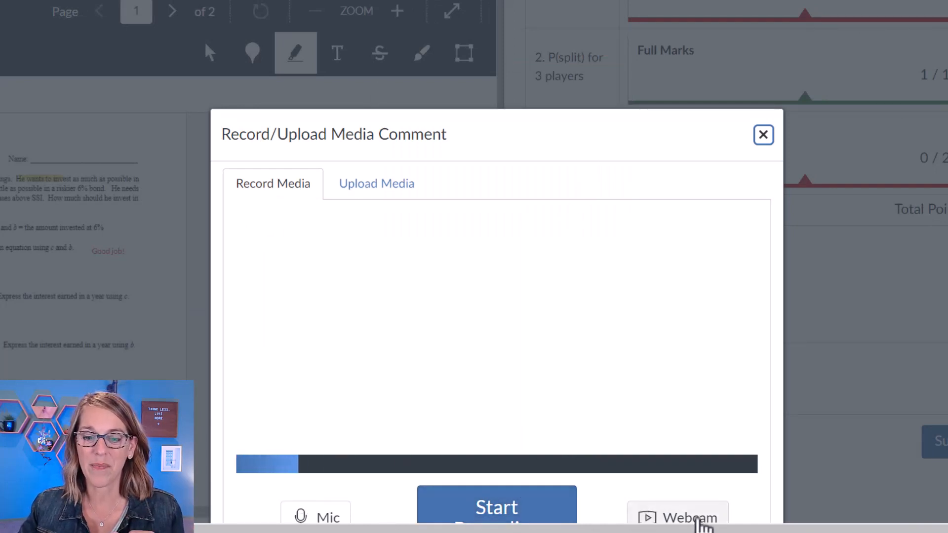
click(698, 518)
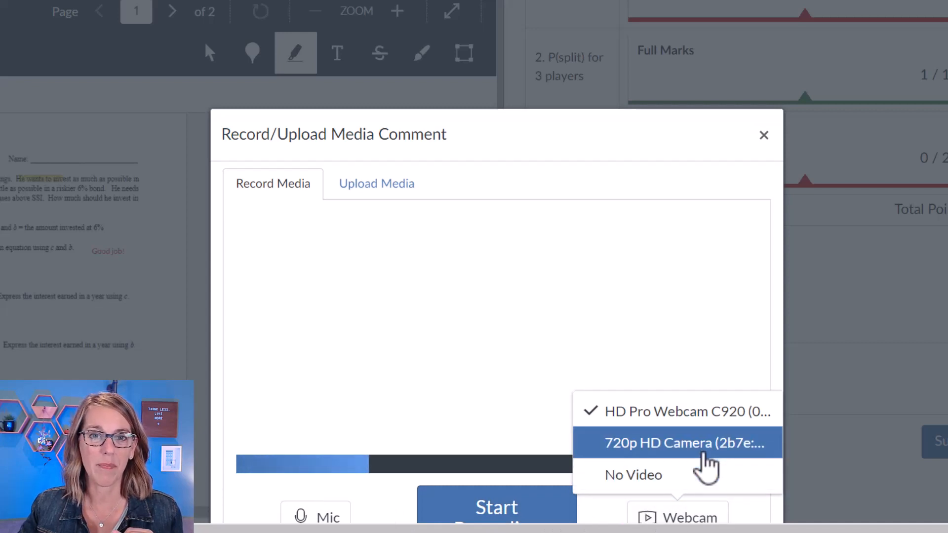
click(705, 464)
mouse_move(494, 521)
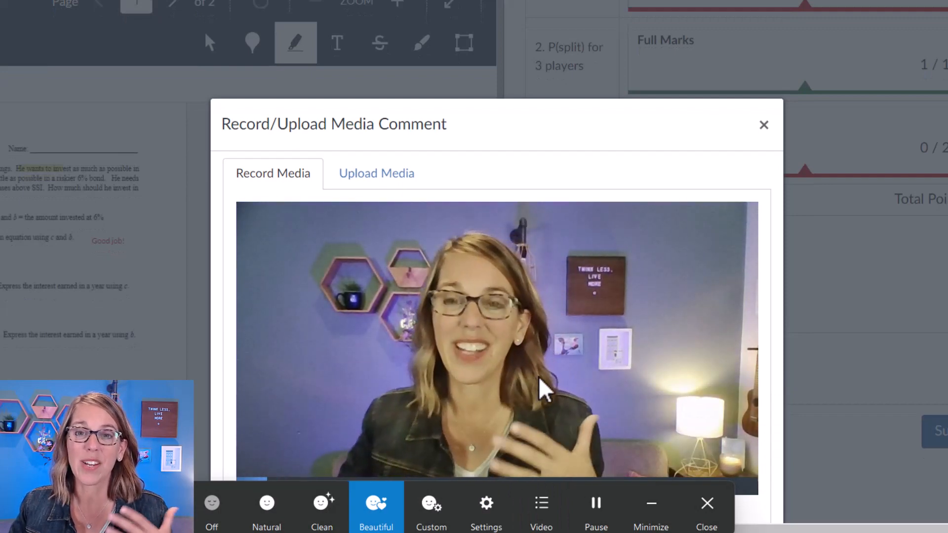
scroll(870, 368, down, 1)
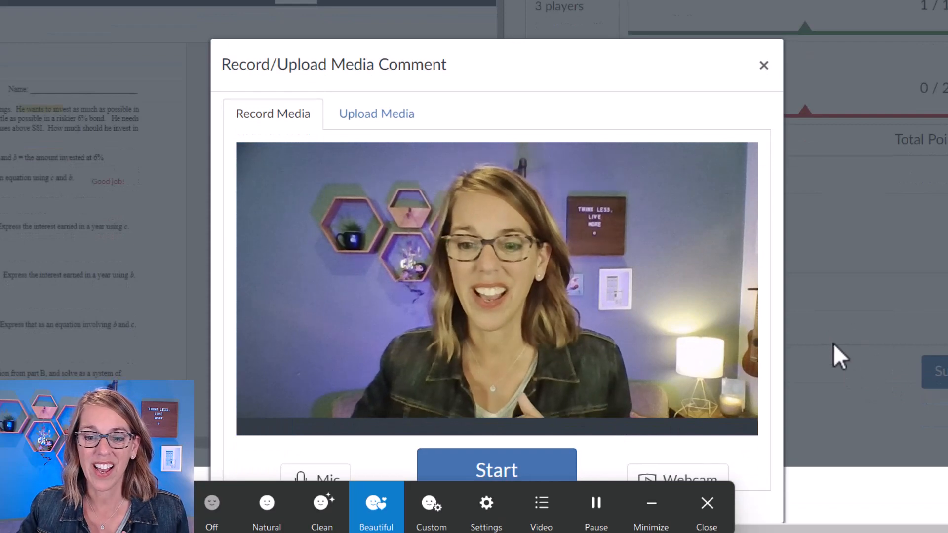
click(765, 68)
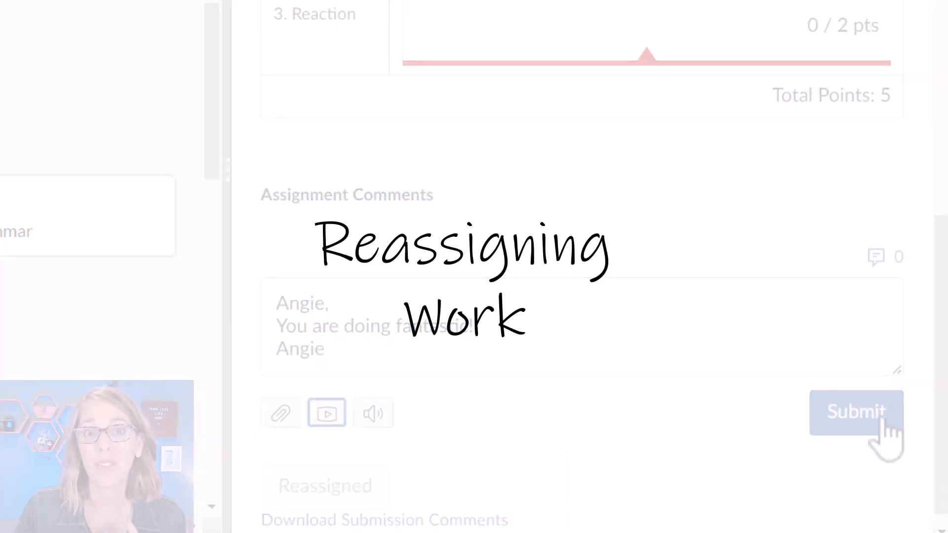
Step: Submit the written comment and reassign the assignment to the student
click(882, 417)
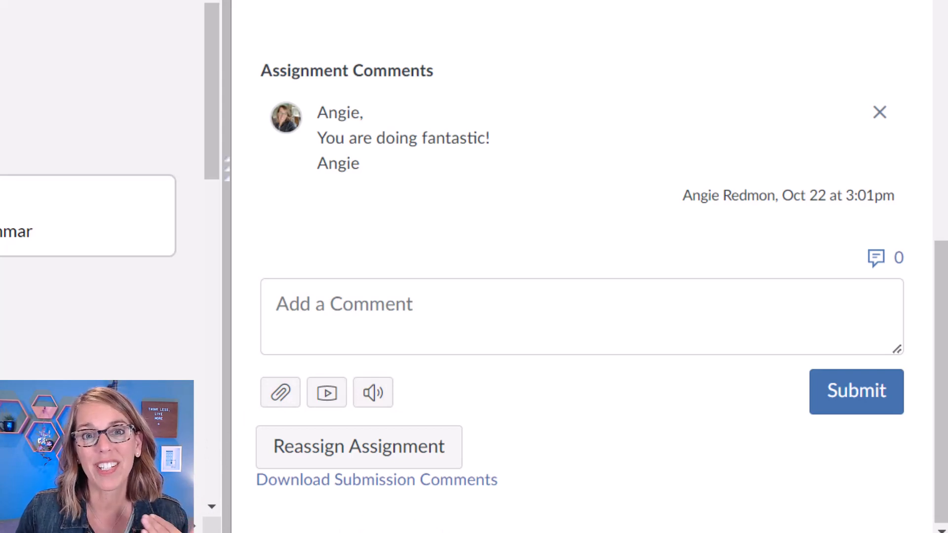
click(359, 454)
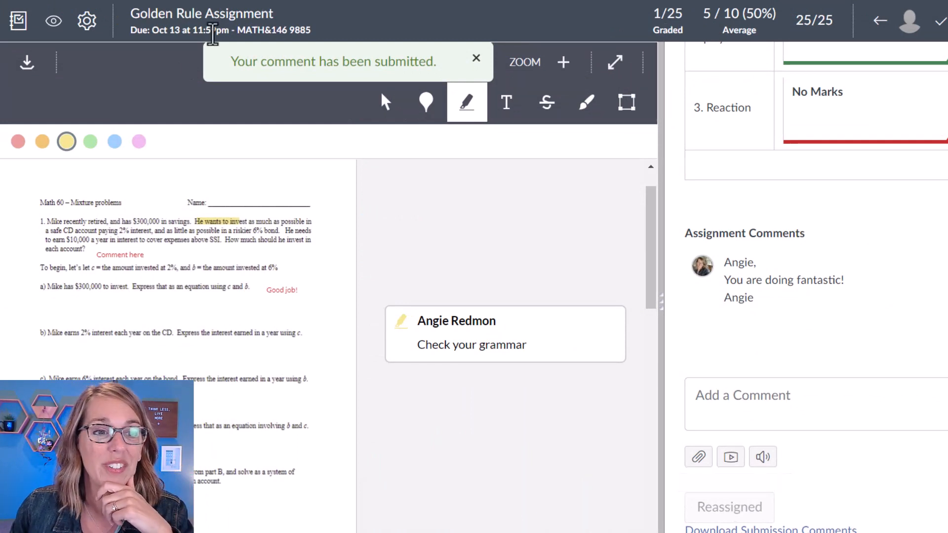
Step: Open the Golden Rule Assignment for editing and try to add a second assign-to entry for an individual student by name
click(247, 22)
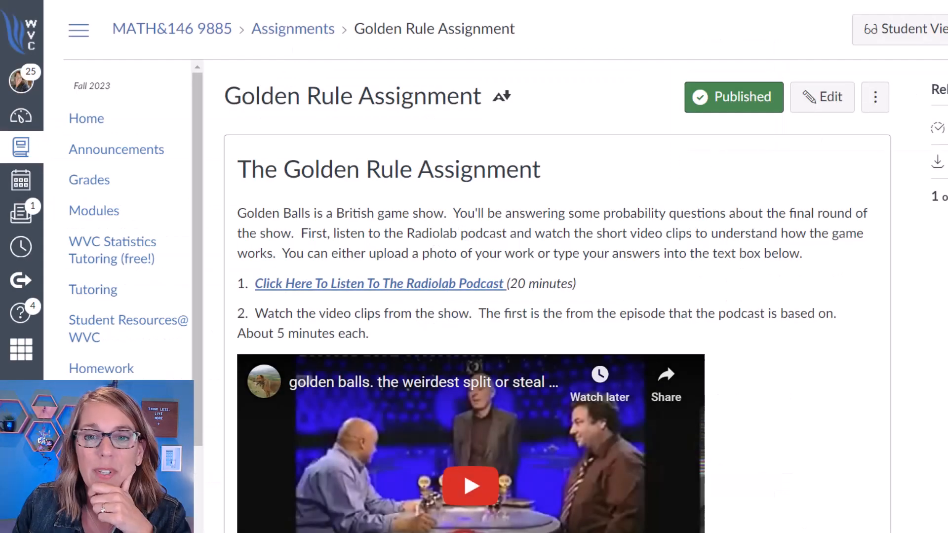
click(823, 96)
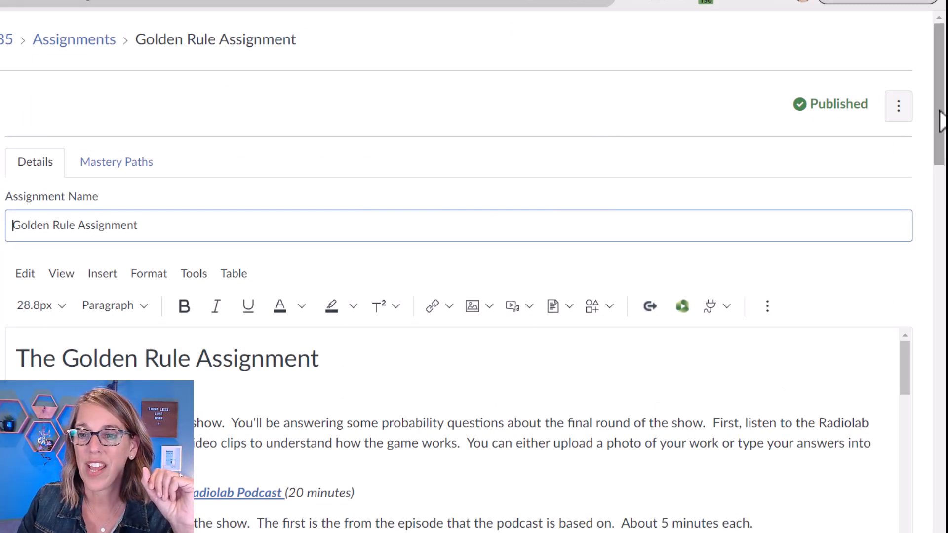
drag(941, 121, 940, 517)
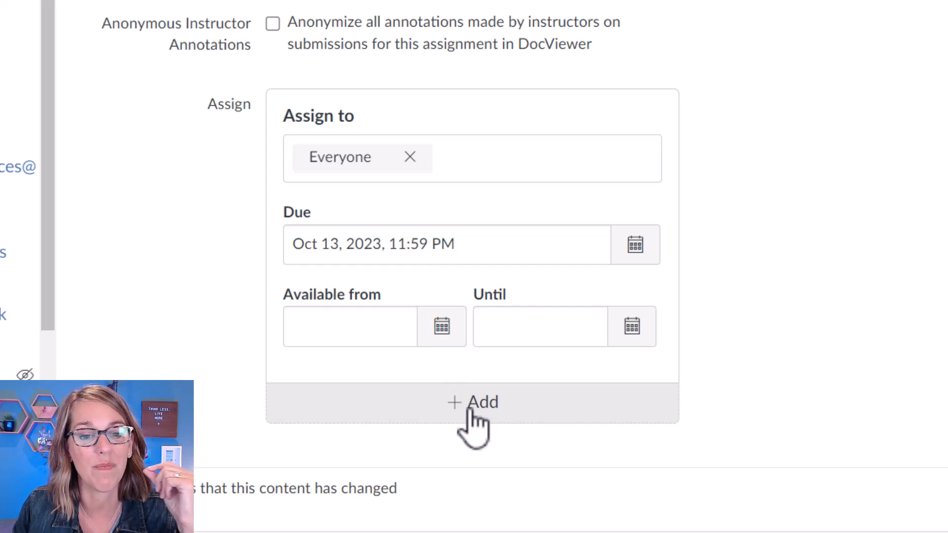
click(473, 404)
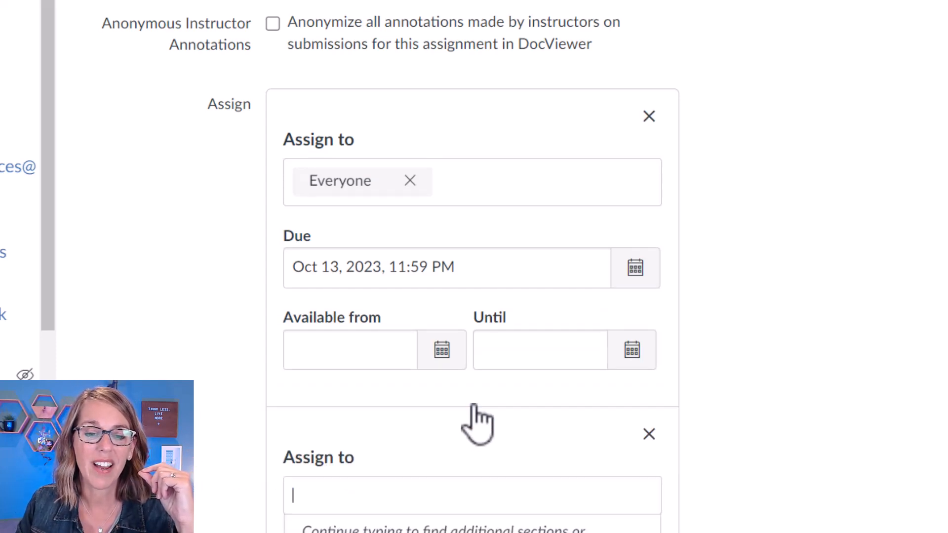
scroll(762, 422, down, 3)
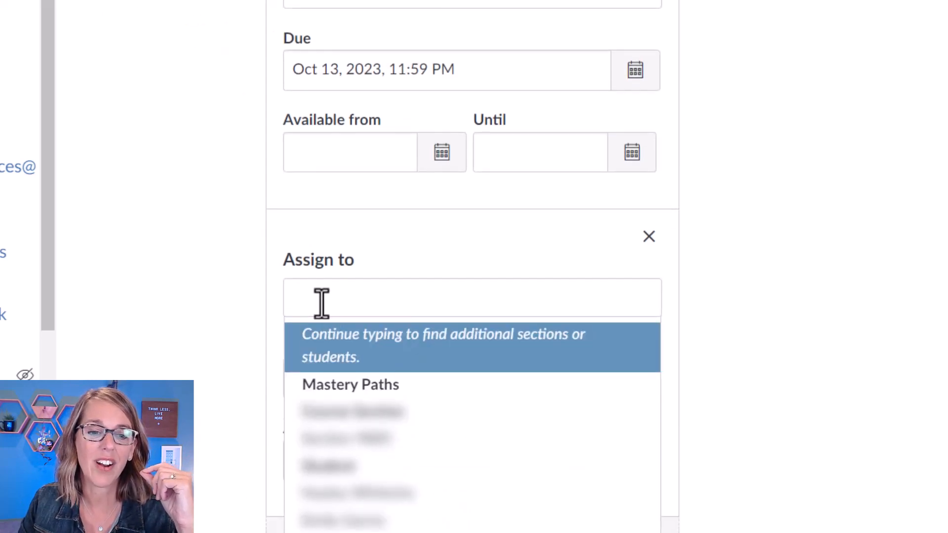
click(320, 302)
text(Angie)
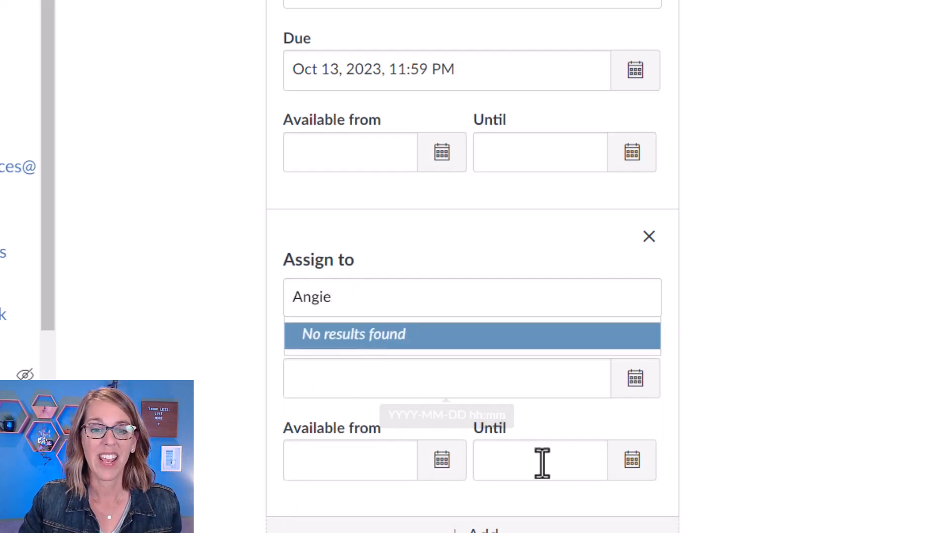
click(388, 455)
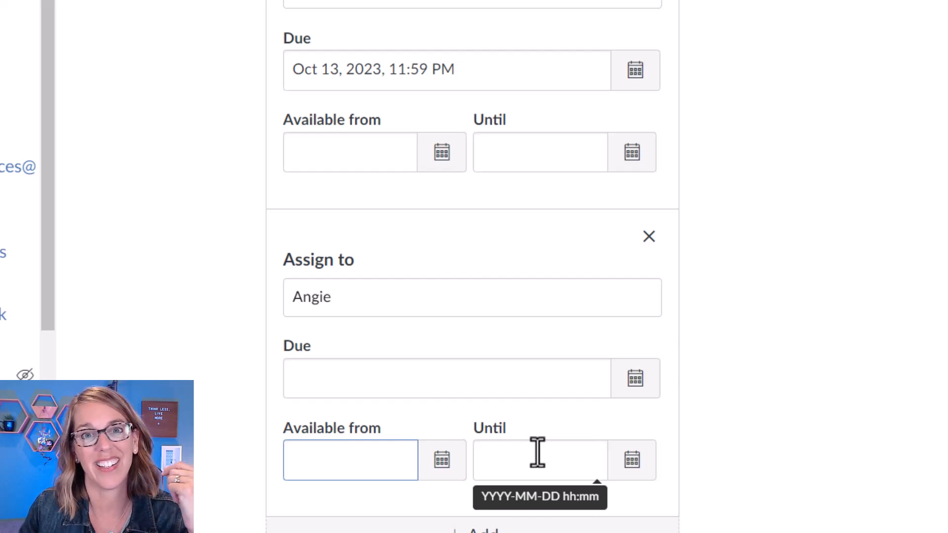
scroll(855, 478, down, 3)
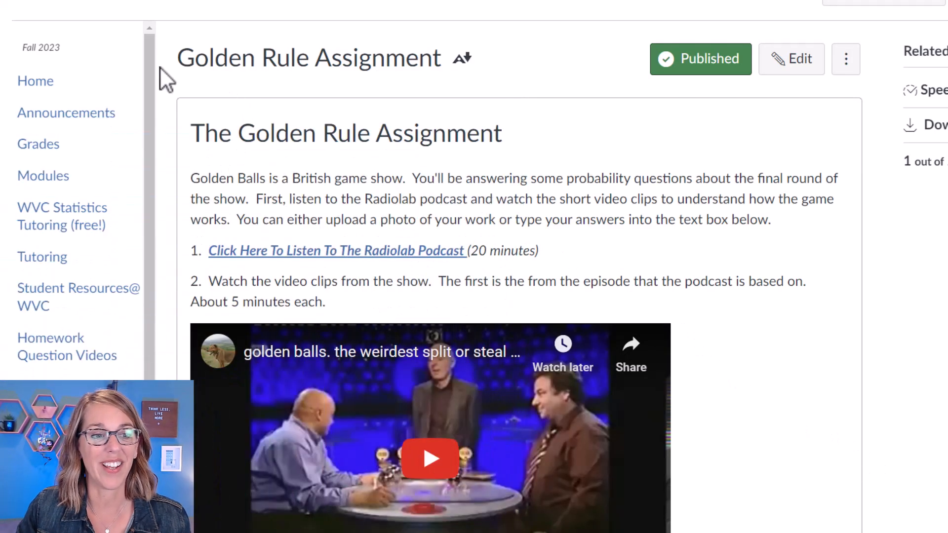
Step: Open the course gradebook and review the ungraded submissions in the IRL Discussion Board: Favorite Game column
click(36, 157)
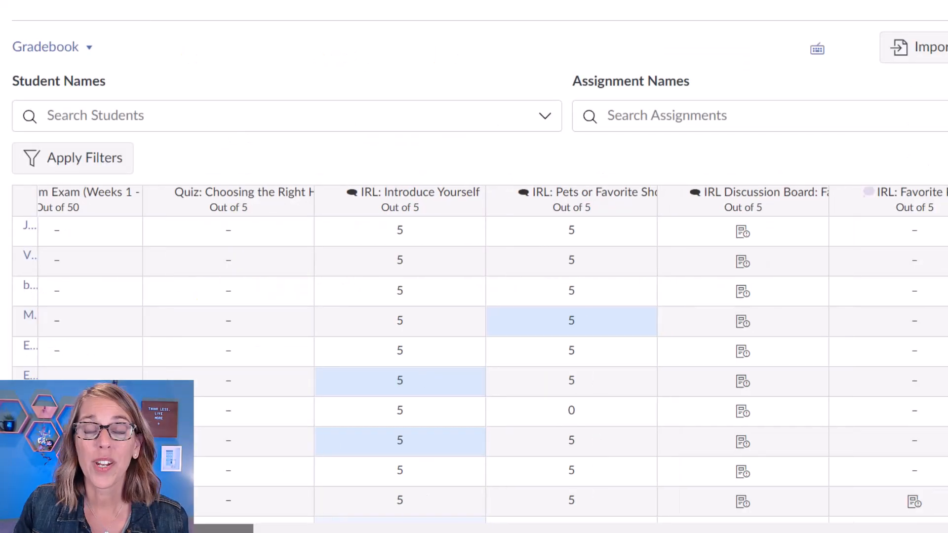
drag(143, 529, 189, 530)
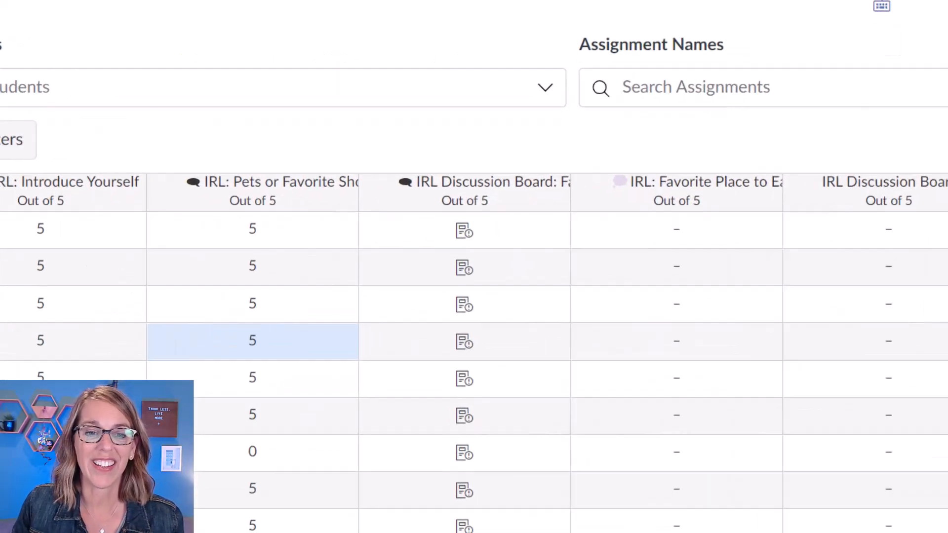
scroll(474, 368, down, 3)
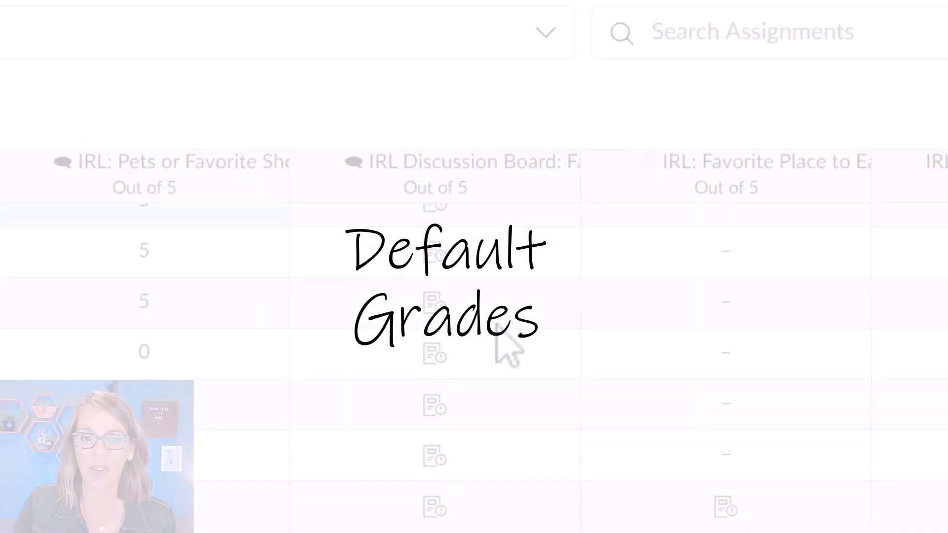
scroll(497, 325, down, 1)
scroll(496, 324, up, 1)
scroll(497, 324, down, 2)
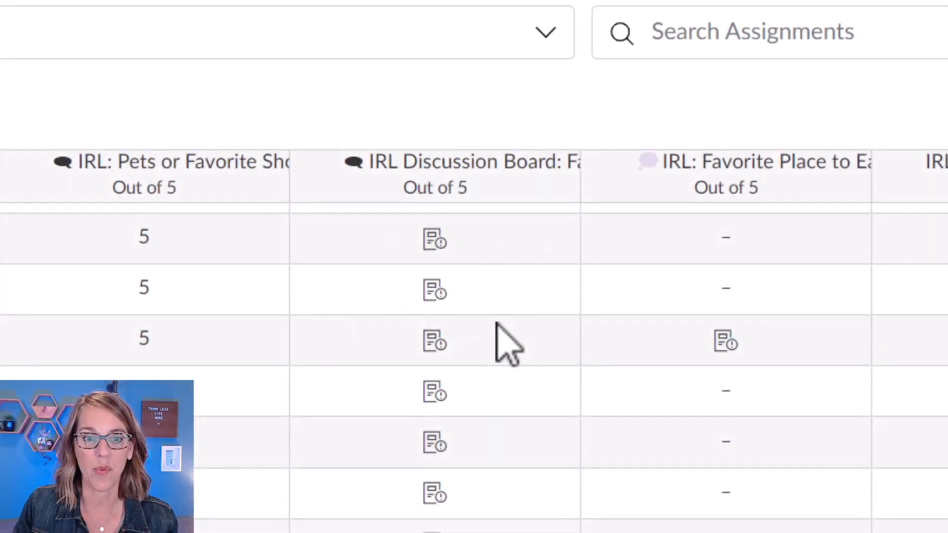
scroll(496, 324, up, 2)
scroll(497, 324, up, 1)
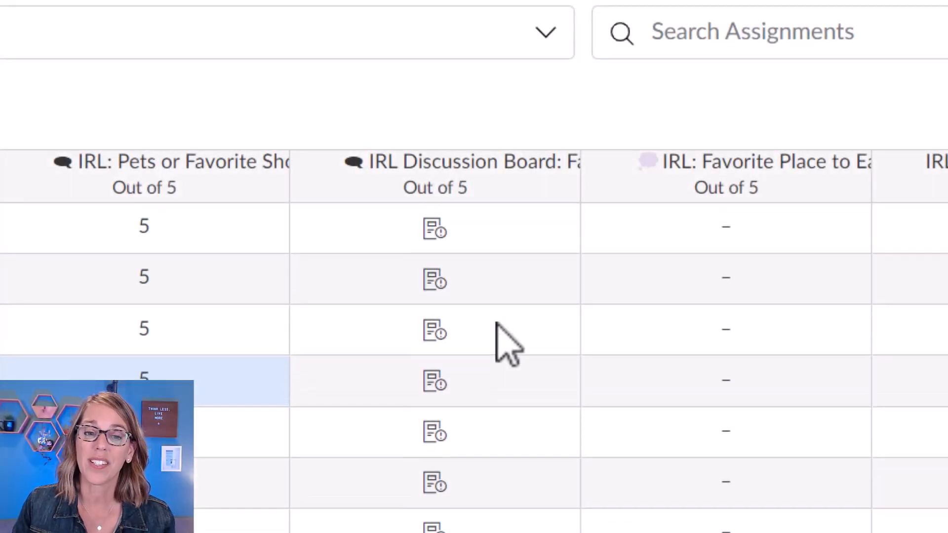
click(432, 381)
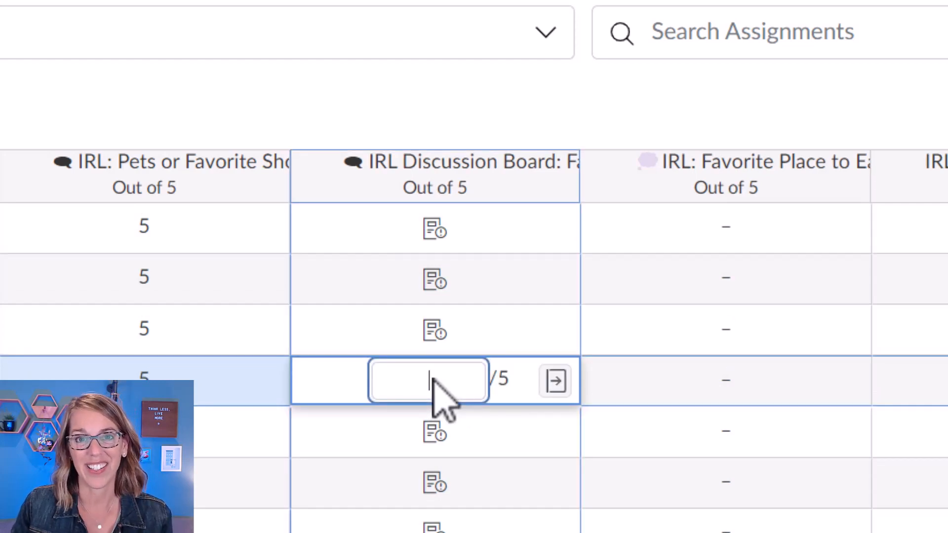
click(576, 132)
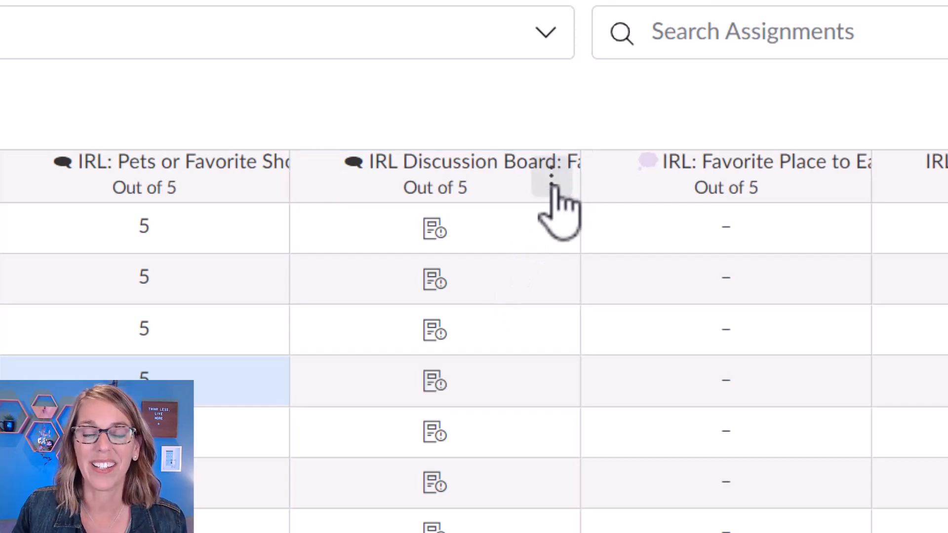
Step: Set a default grade of 5 for all students on IRL Discussion Board: Favorite Game, without overwriting already-entered grades
click(553, 184)
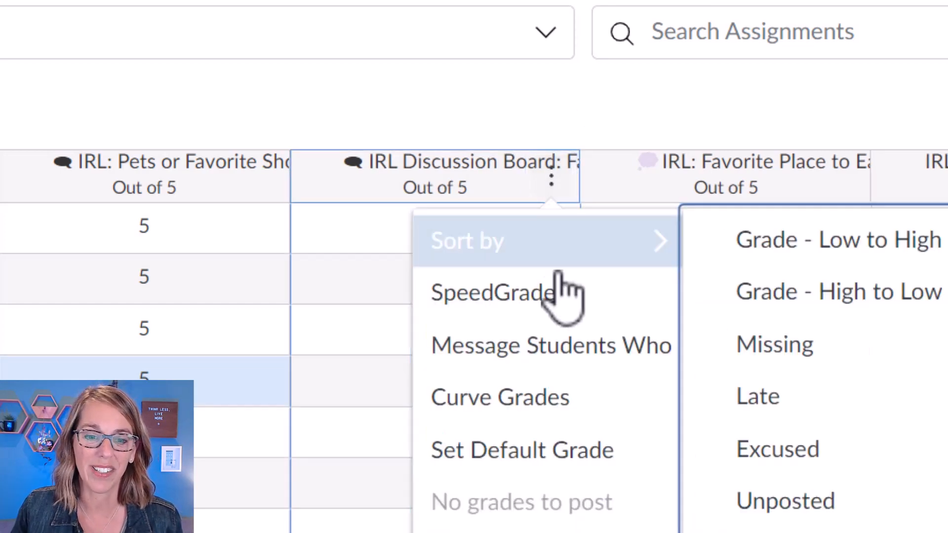
click(599, 453)
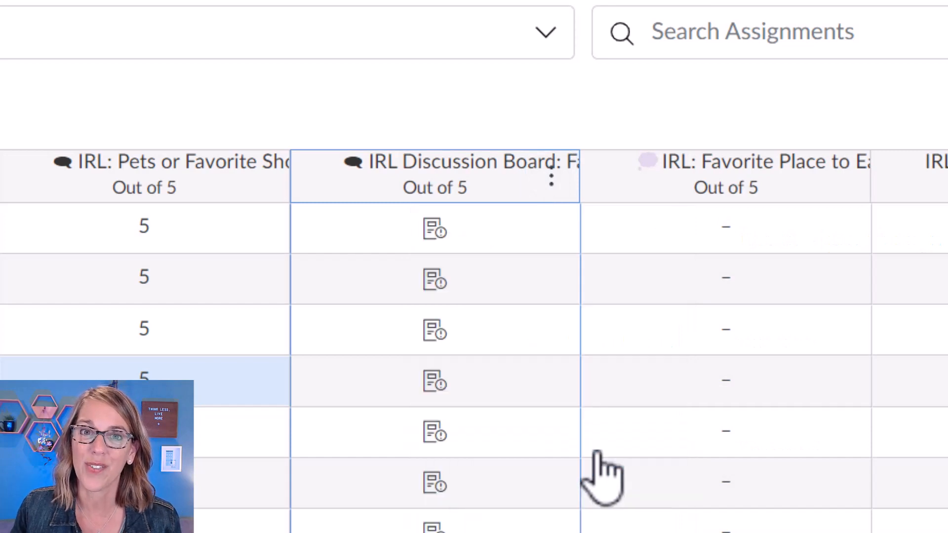
click(356, 326)
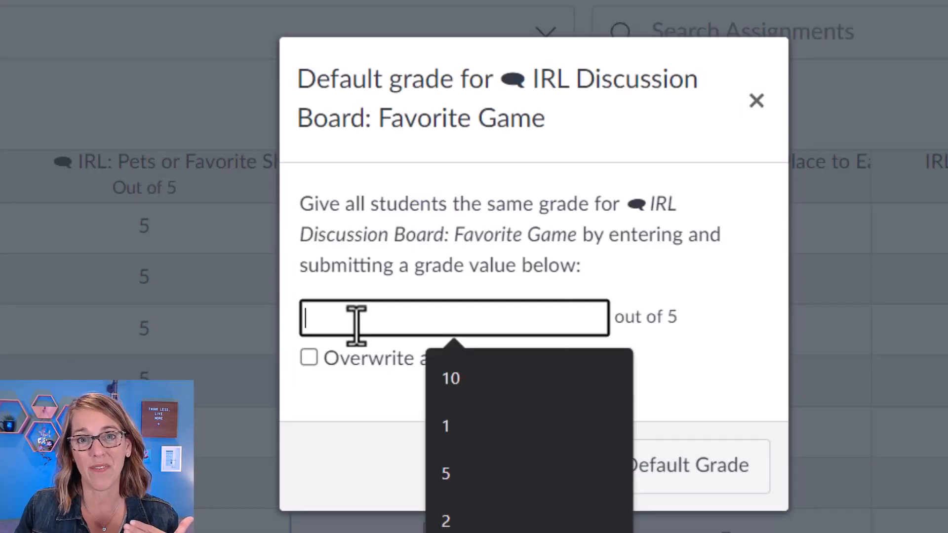
text(5)
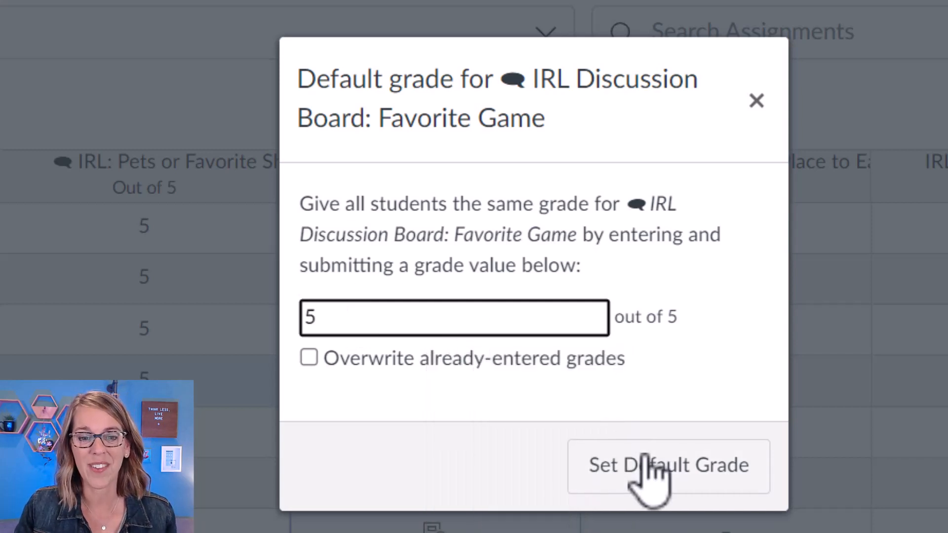
click(662, 477)
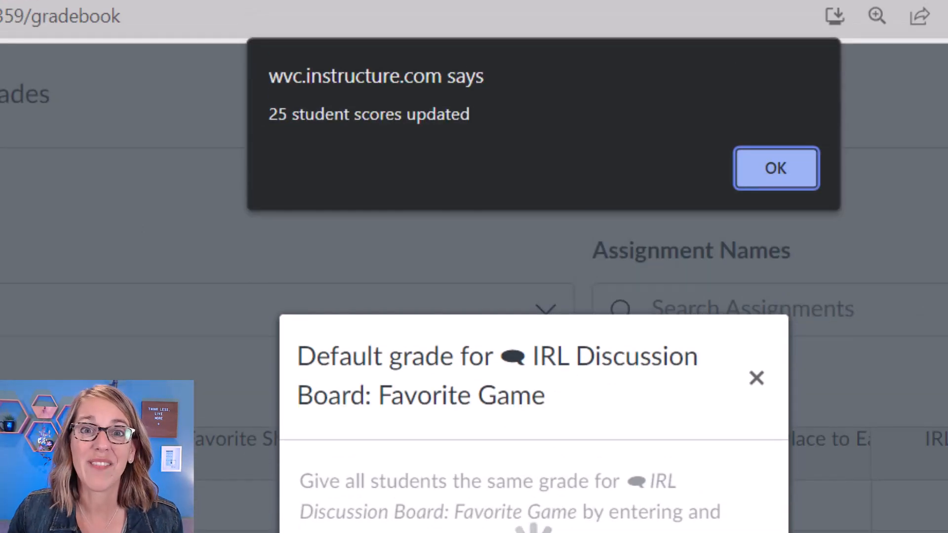
click(783, 163)
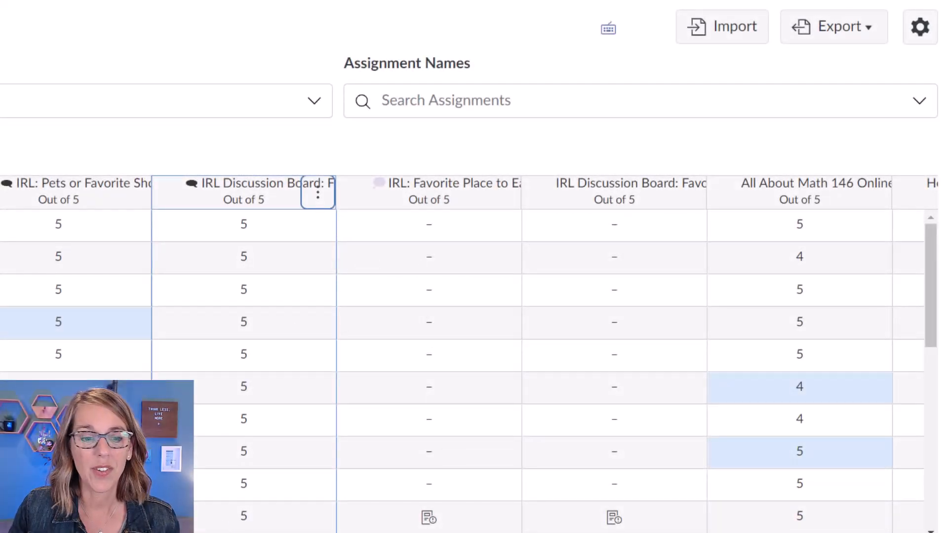
Step: Enter a score of 0 for the first listed student's blank Homework 3A: Probability grade
scroll(469, 354, right, 10)
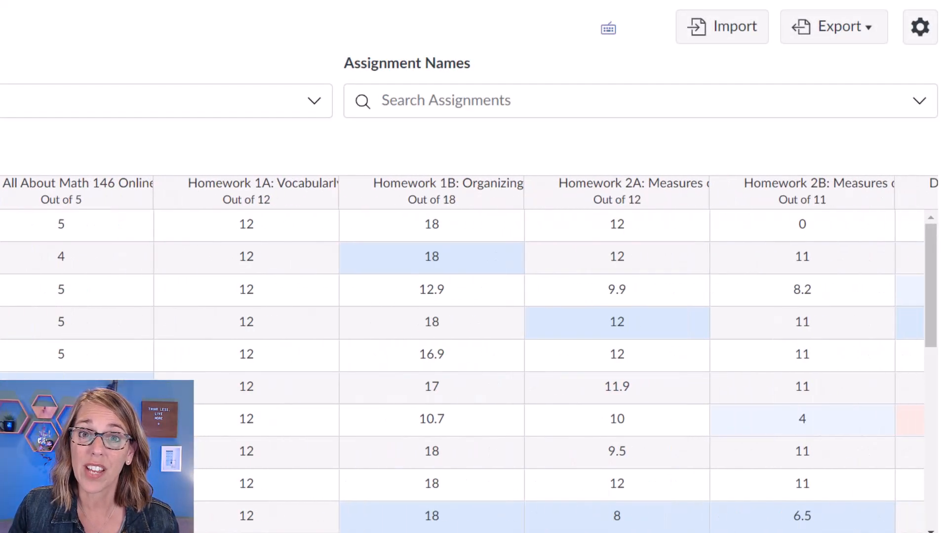
scroll(470, 354, right, 2)
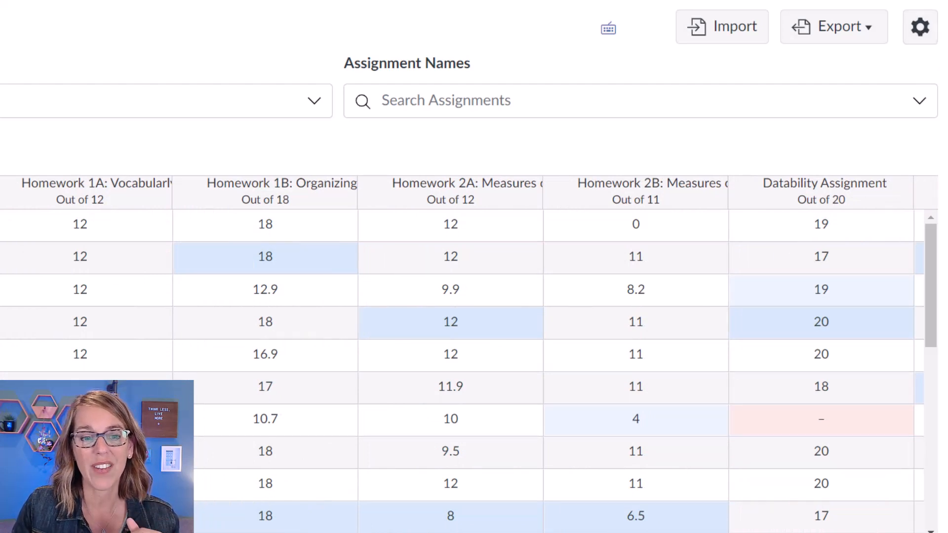
scroll(356, 279, right, 10)
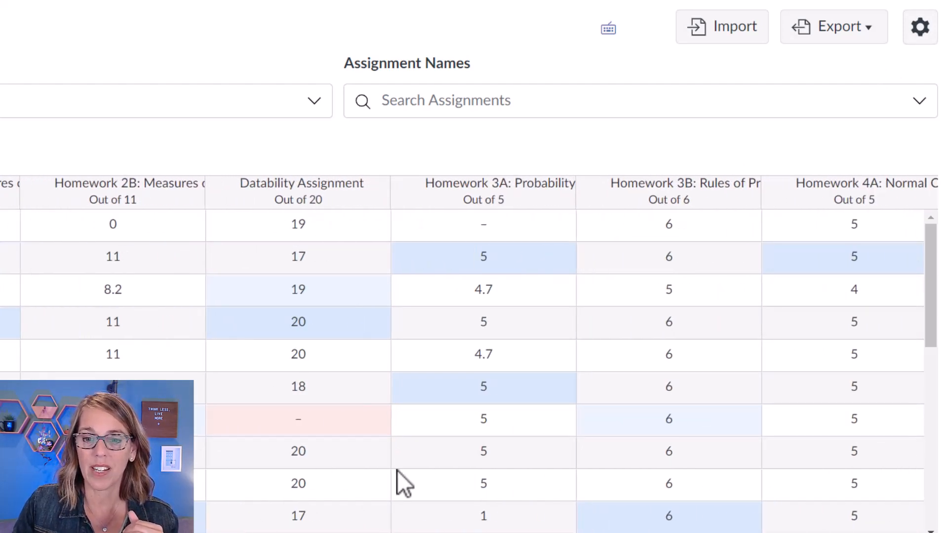
click(488, 229)
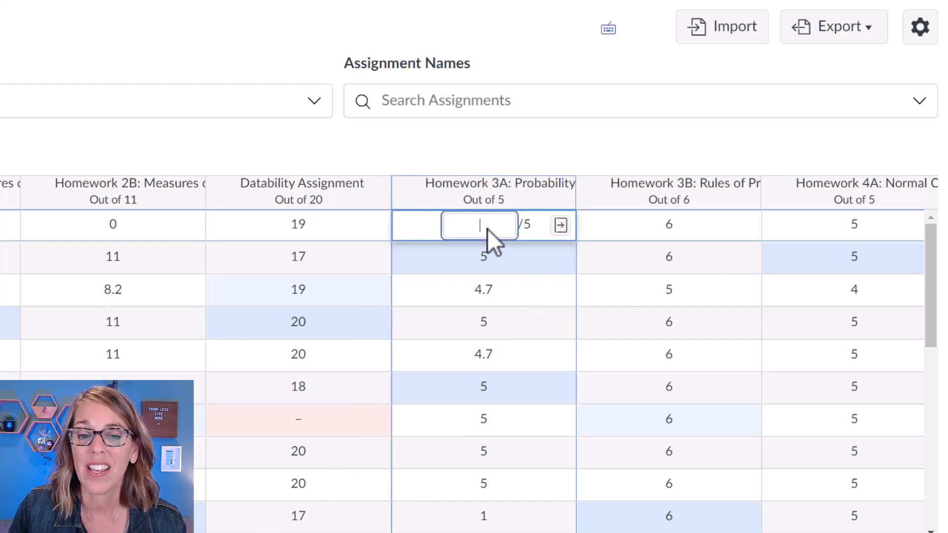
click(519, 154)
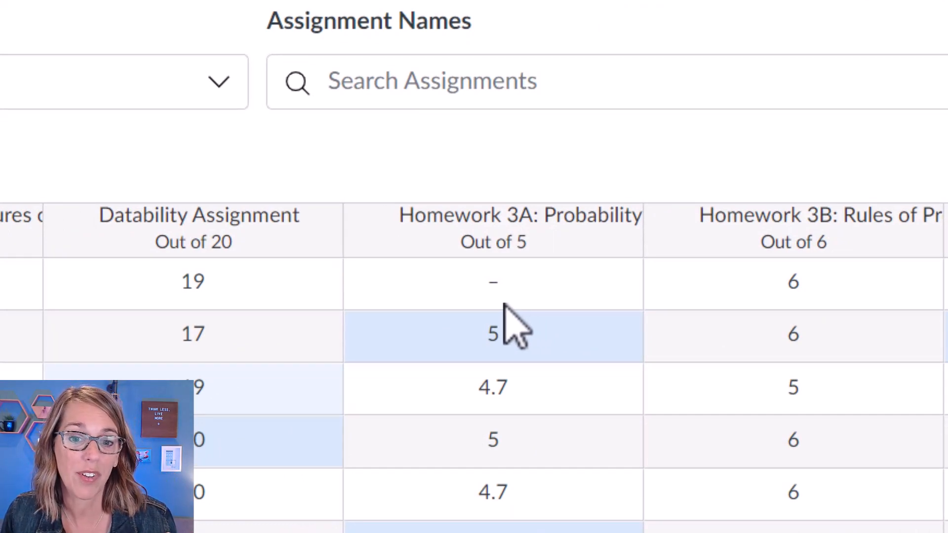
click(490, 285)
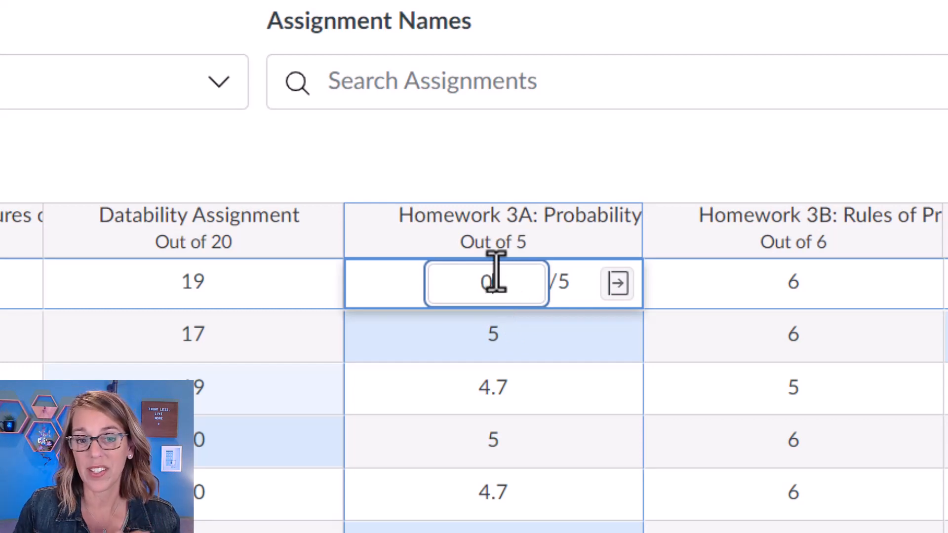
key(Return)
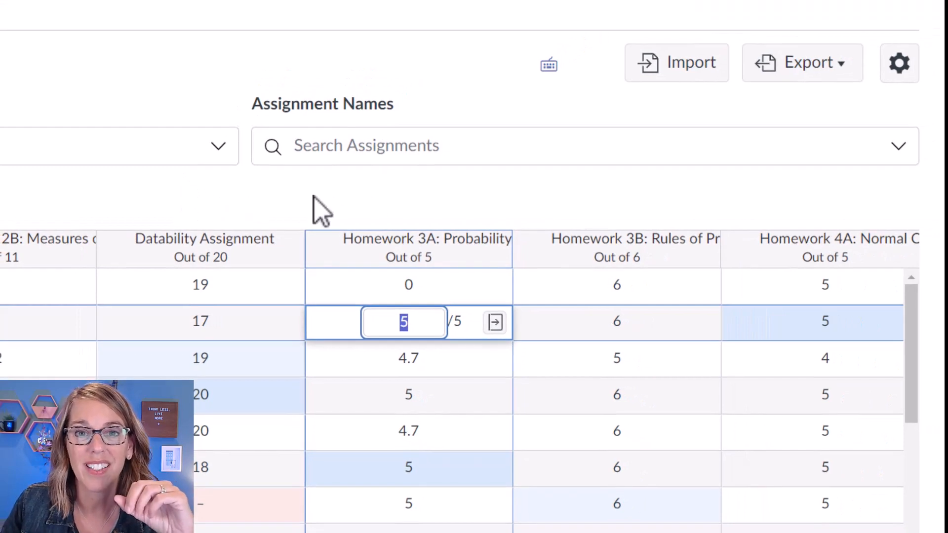
Step: Enable an automatic grade of 0% for missing submissions in the gradebook's late policies, and close the settings without applying them
click(898, 68)
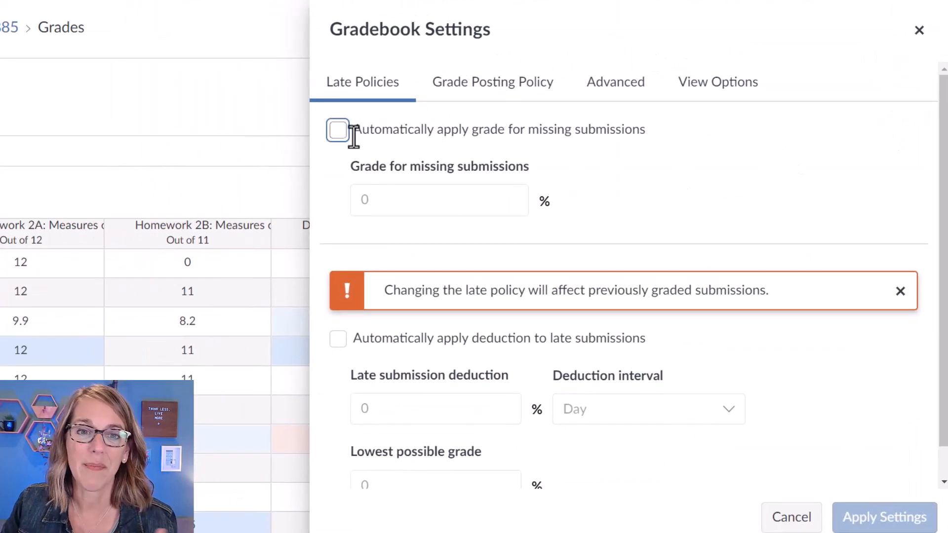
click(340, 132)
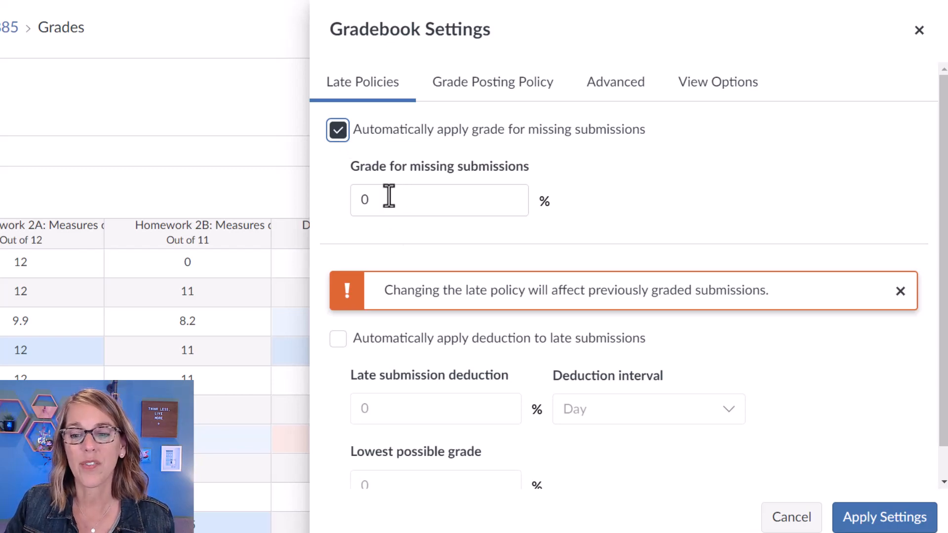
click(913, 521)
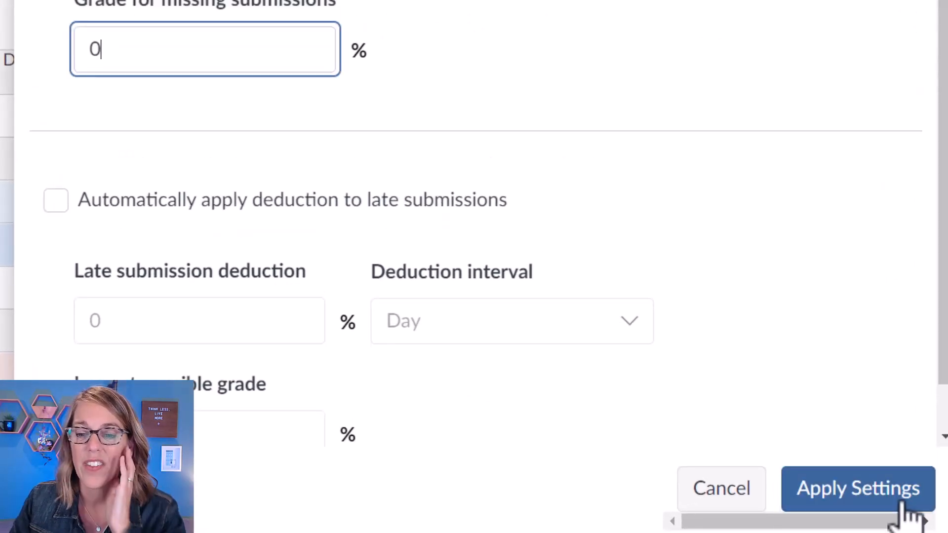
click(903, 505)
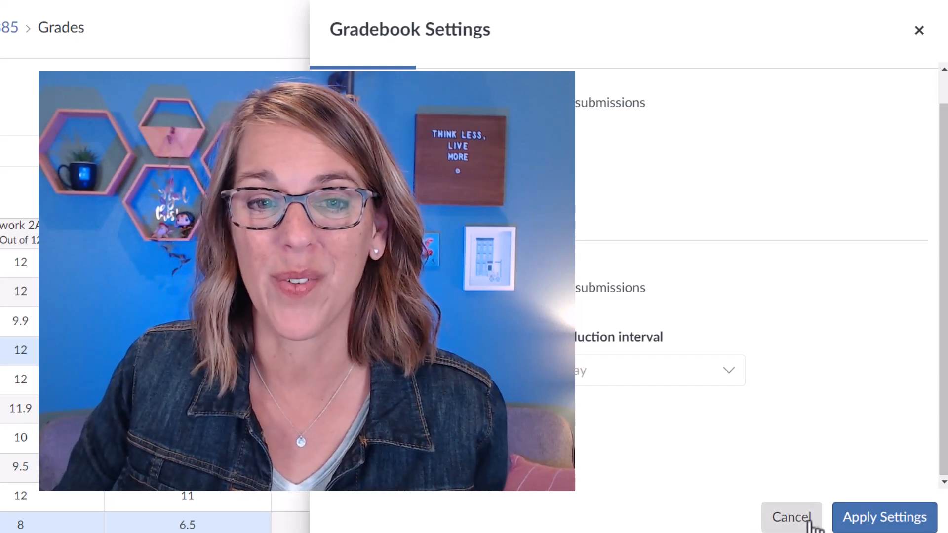
click(919, 30)
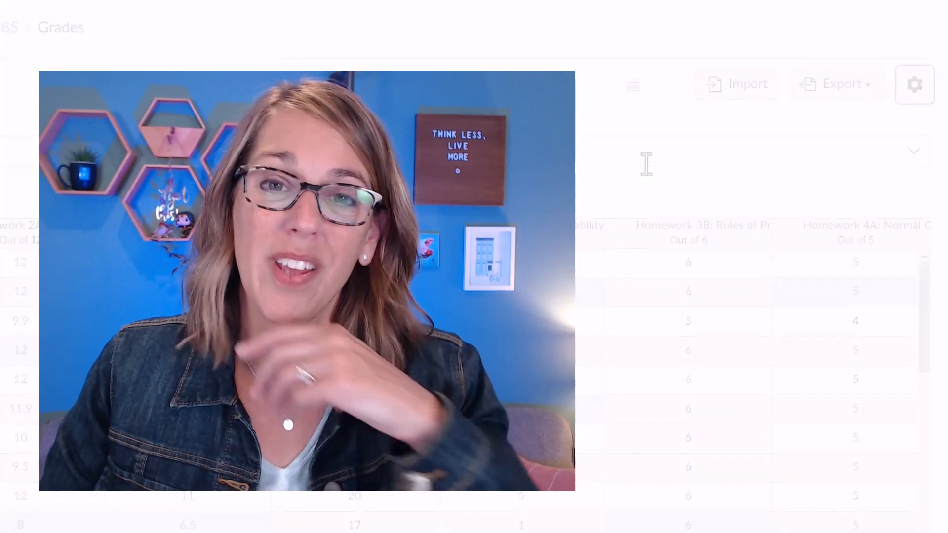